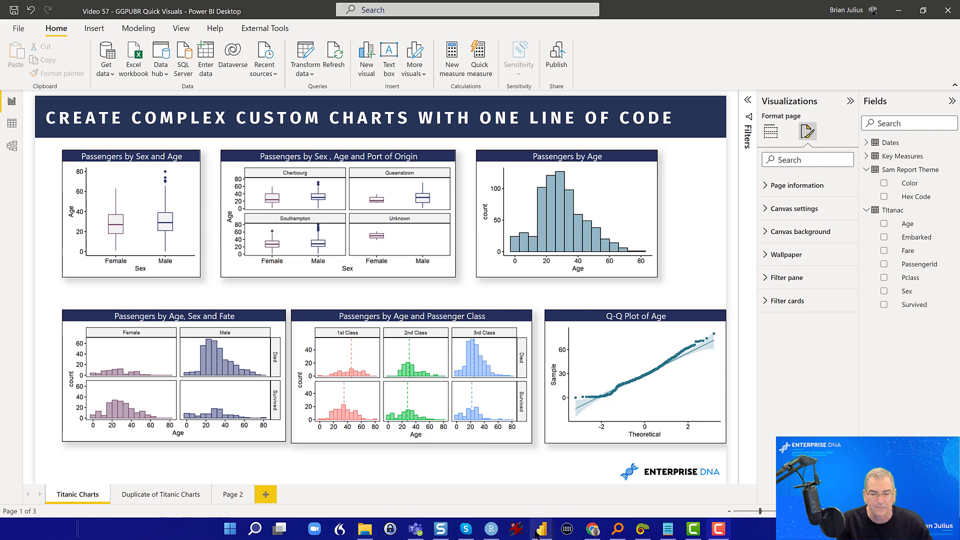
- Move from the Power BI report windows to the RStudio script showing the Age Q-Q plot
mouse_move(536, 534)
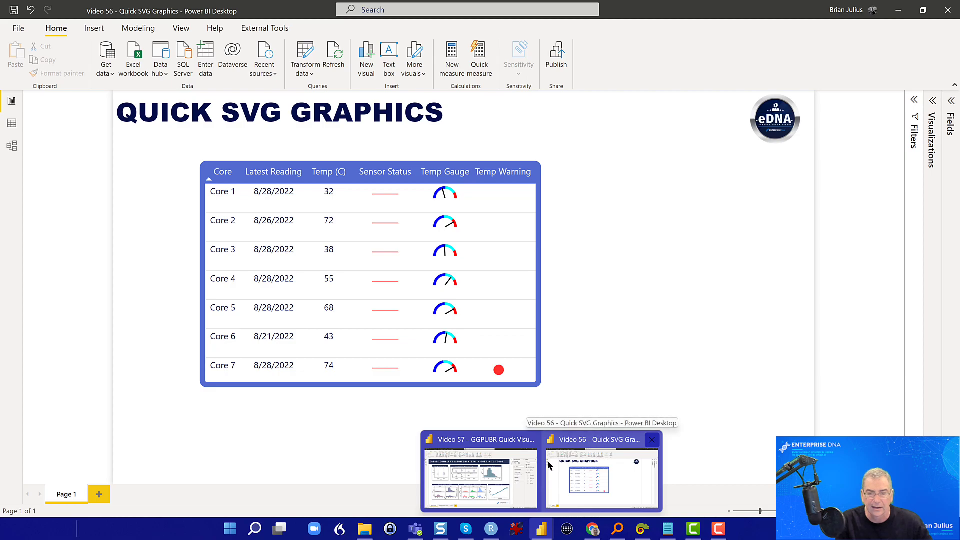
click(548, 460)
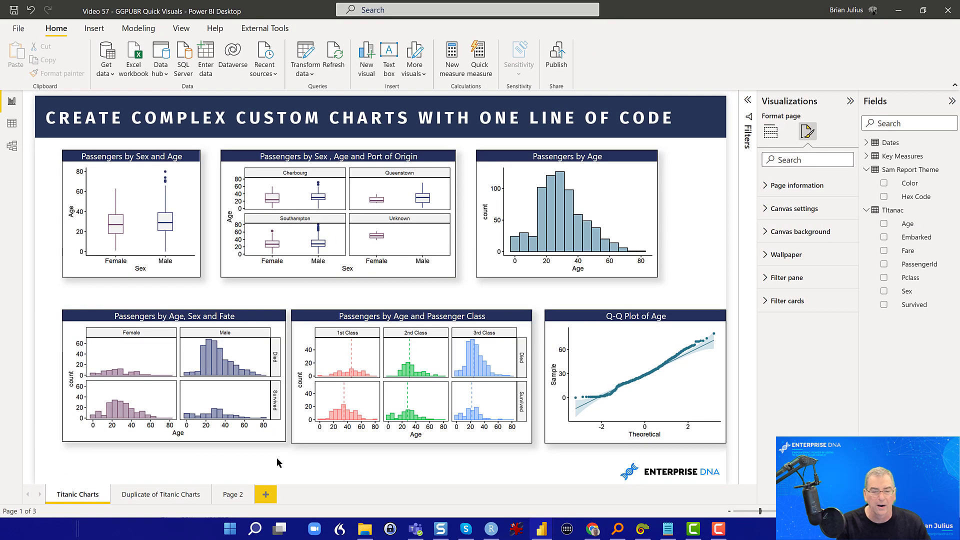
click(491, 529)
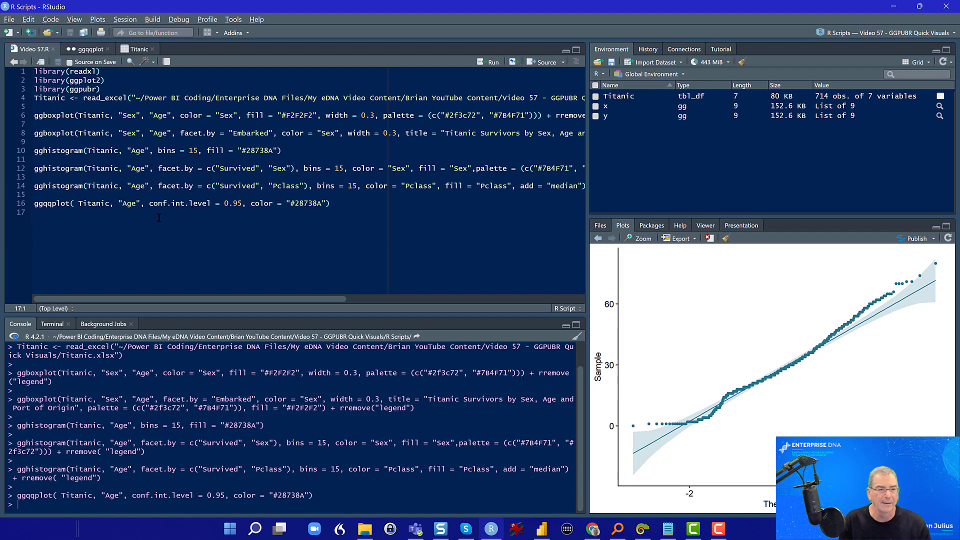
- Clear the RStudio console, then type install("ggpubr") as a demo and select that line
click(580, 335)
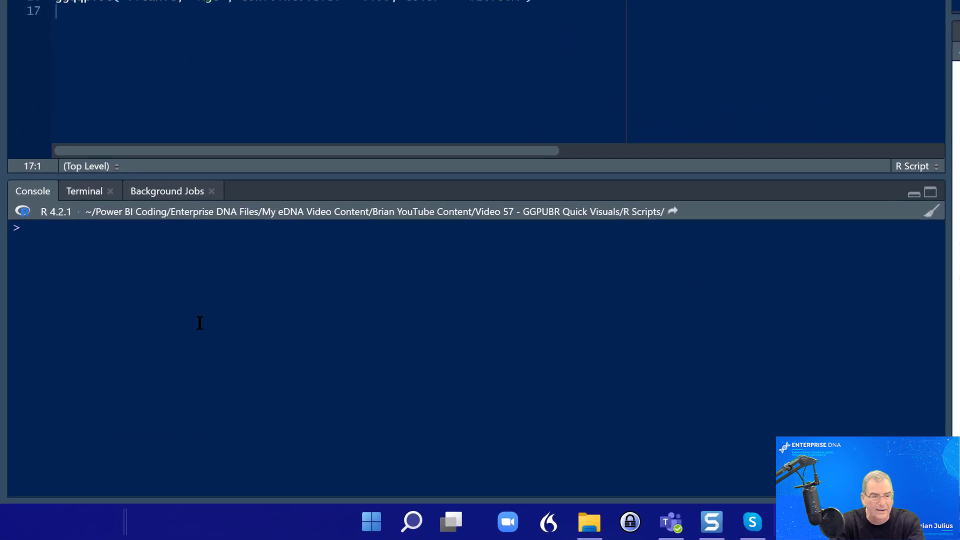
text(install)
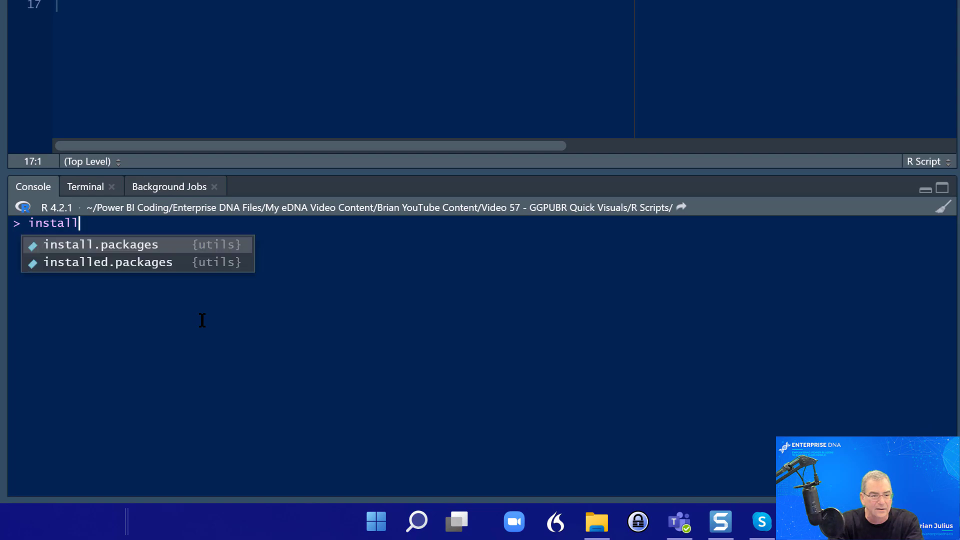
text(("gg)
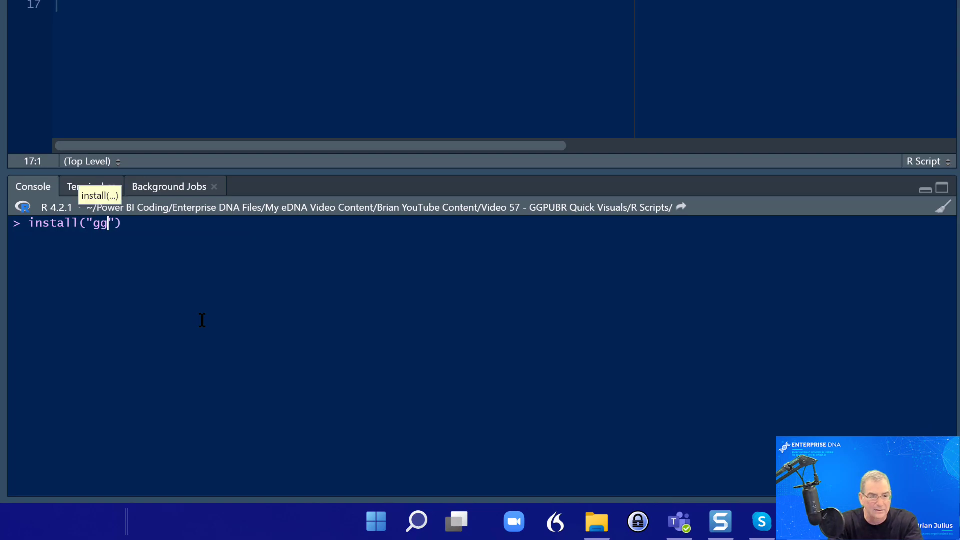
text(pubr)
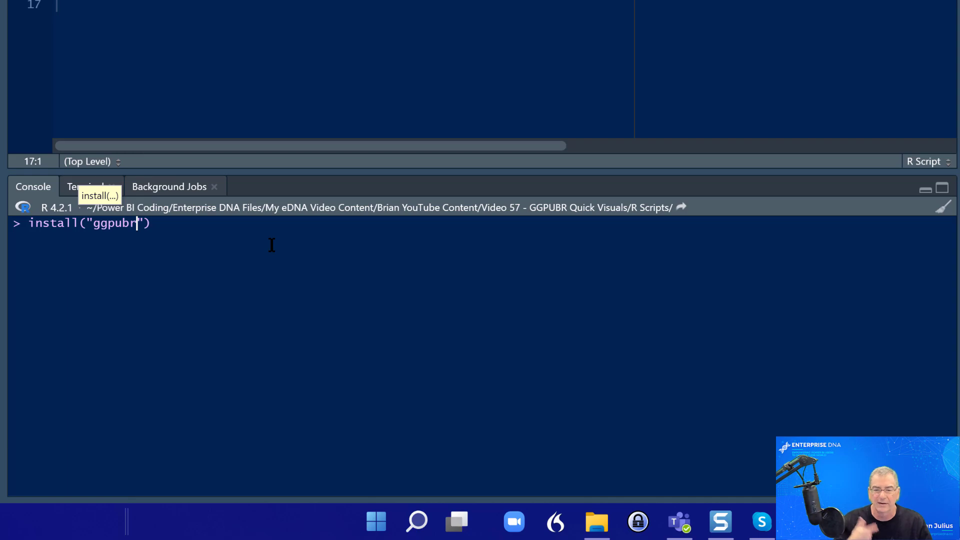
drag(152, 223, 0, 227)
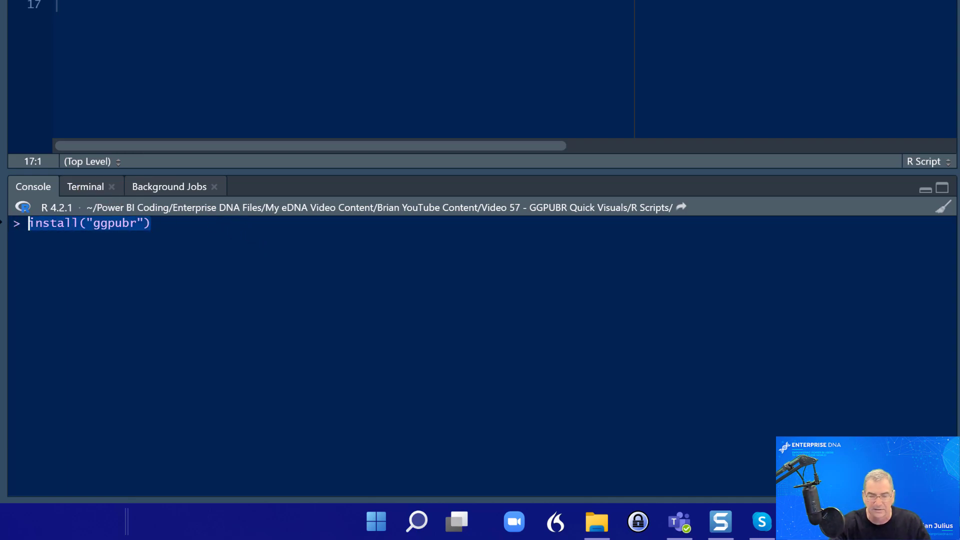
key(BackSpace)
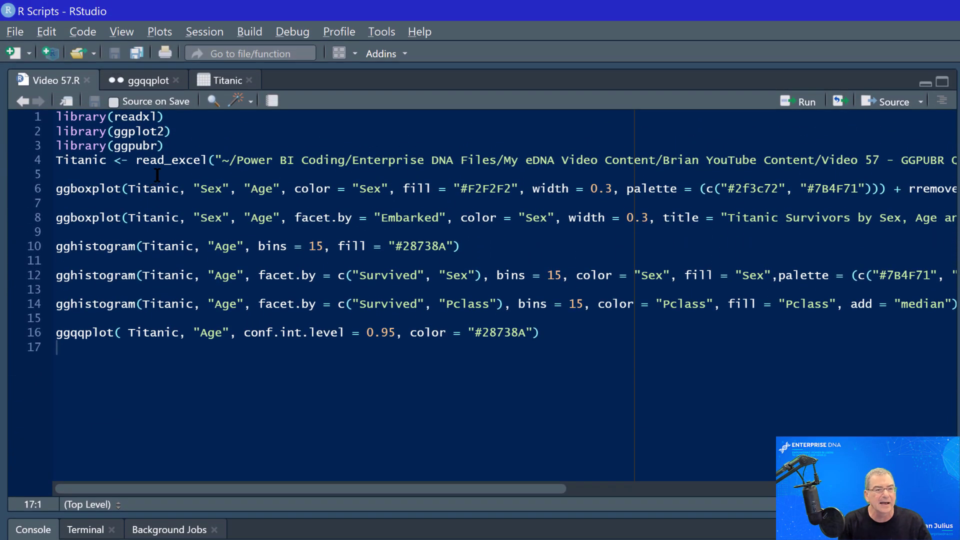
click(180, 133)
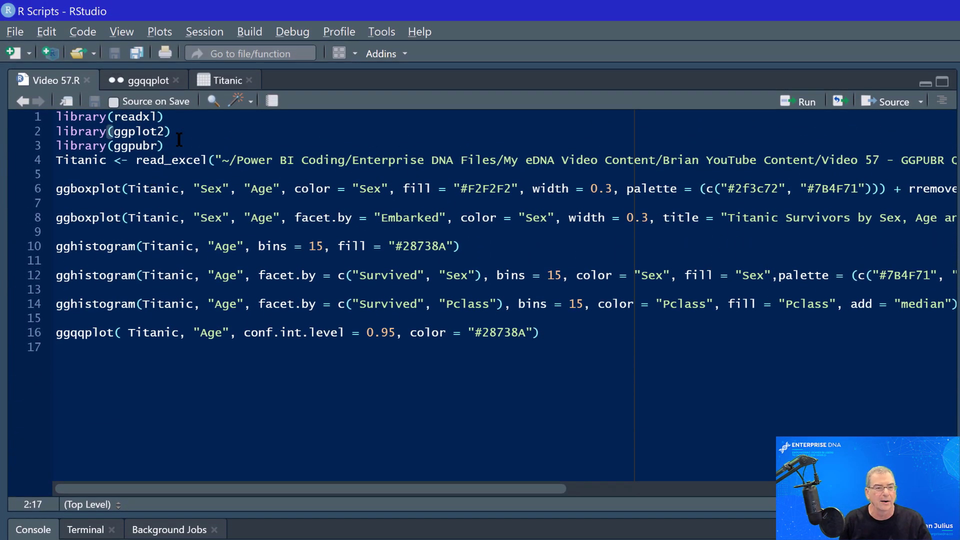
click(179, 145)
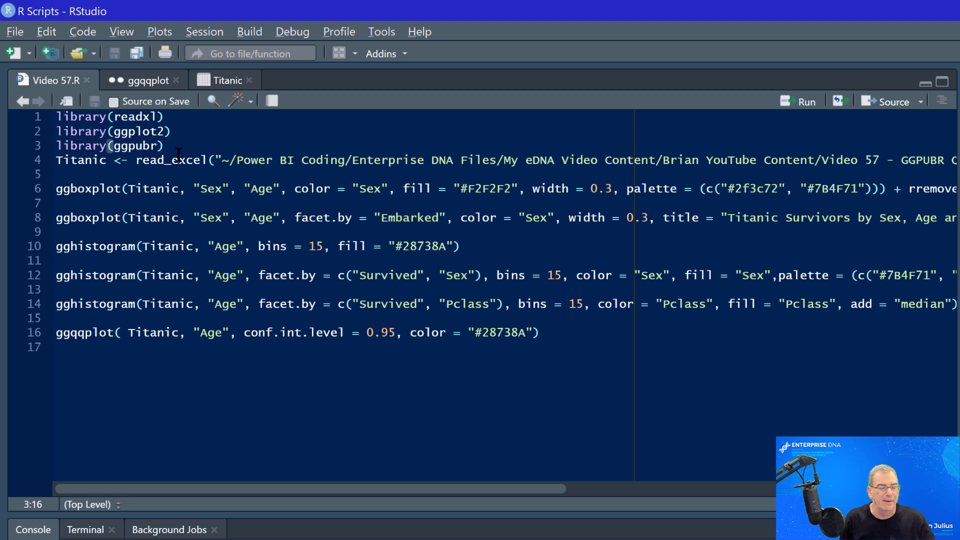
mouse_move(178, 153)
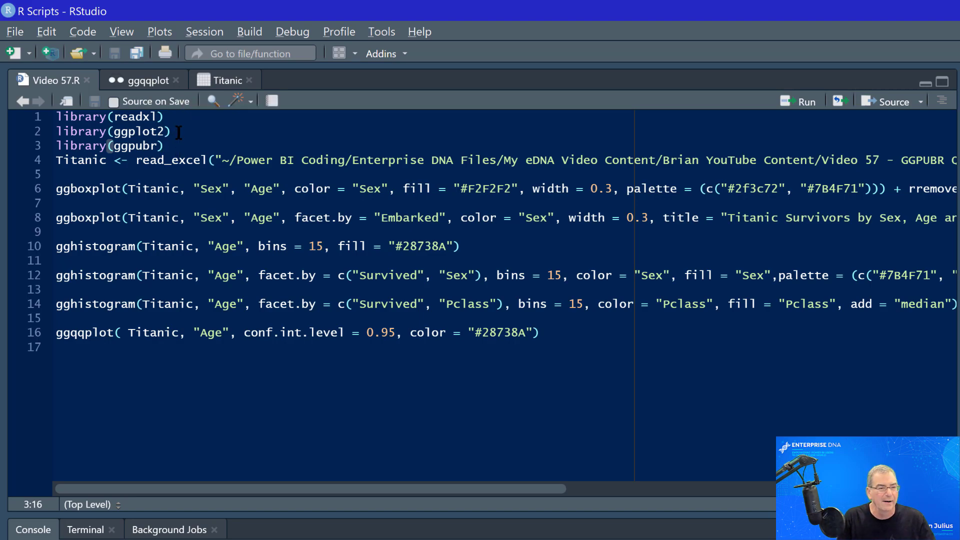
click(177, 131)
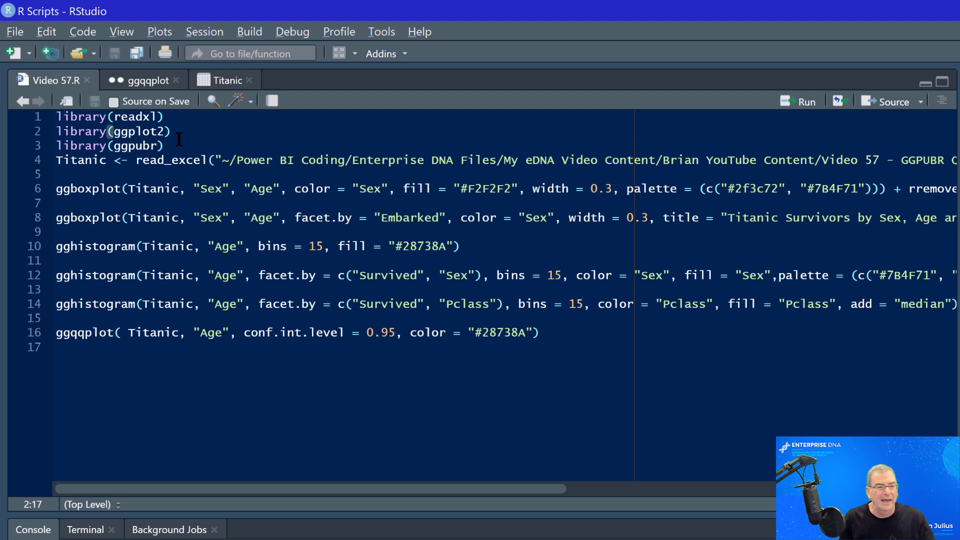
click(179, 139)
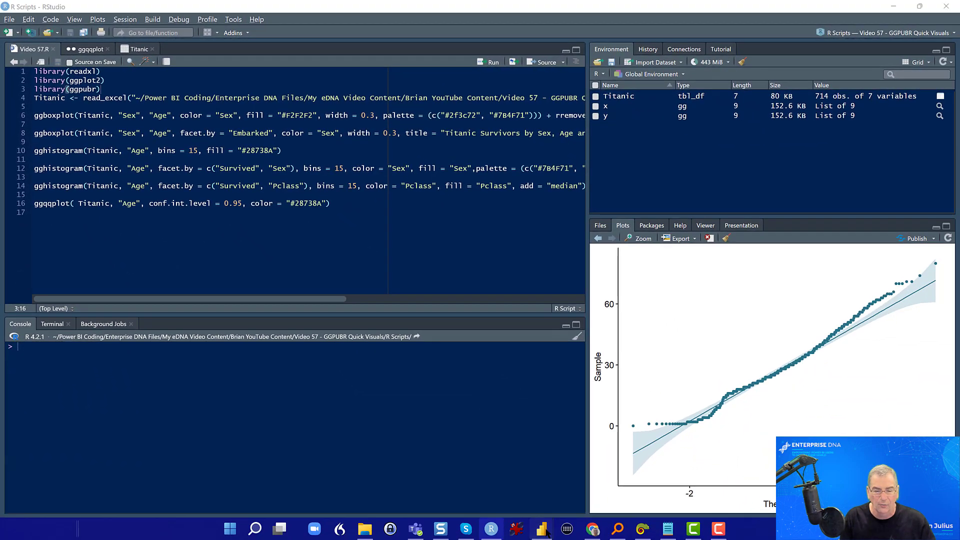
mouse_move(545, 530)
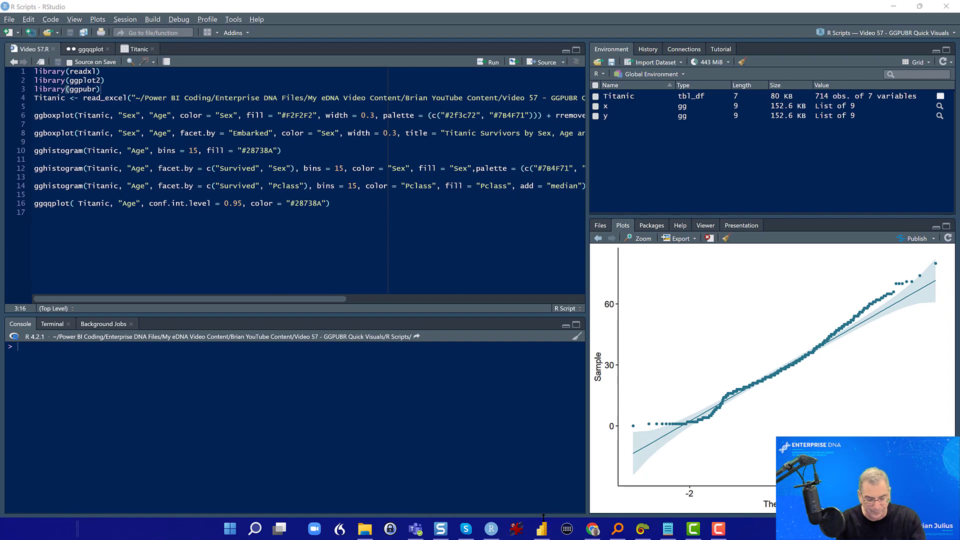
- Return to the Video 57 Power BI report and view the Dates table in data view
key(super+Tab)
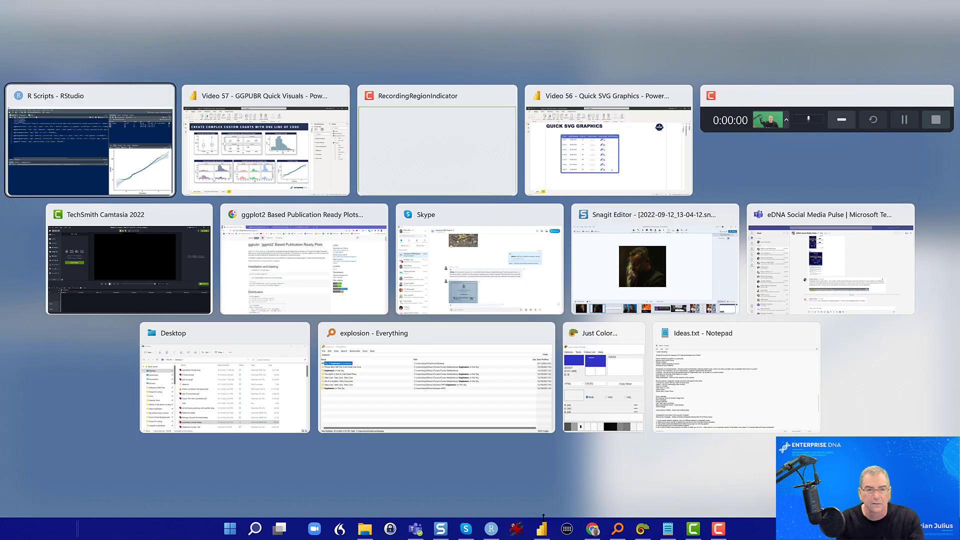
key(alt+Tab)
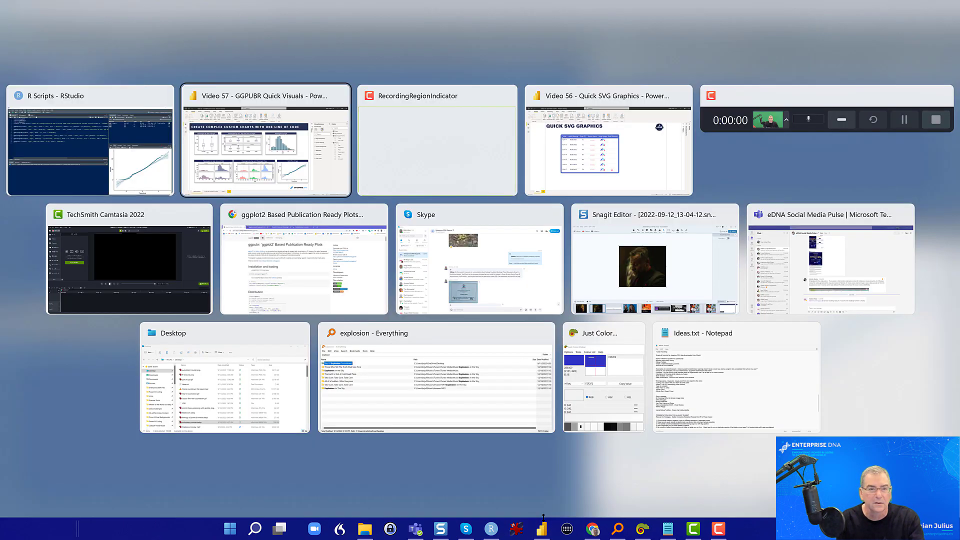
key(Return)
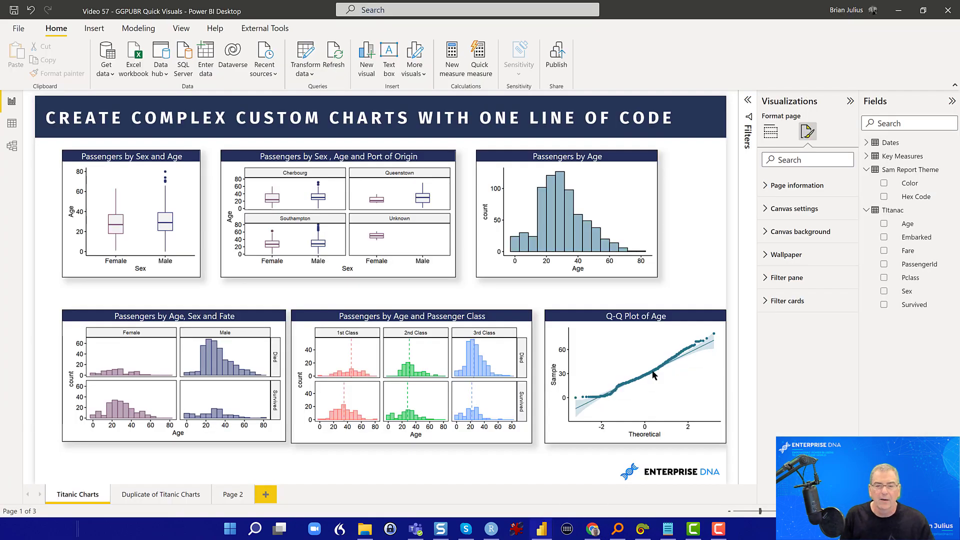
click(688, 222)
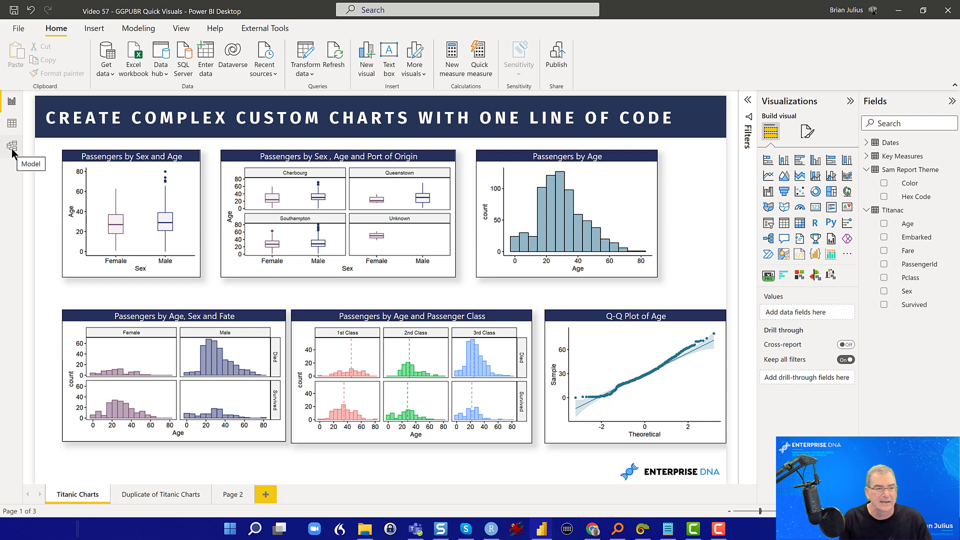
click(11, 124)
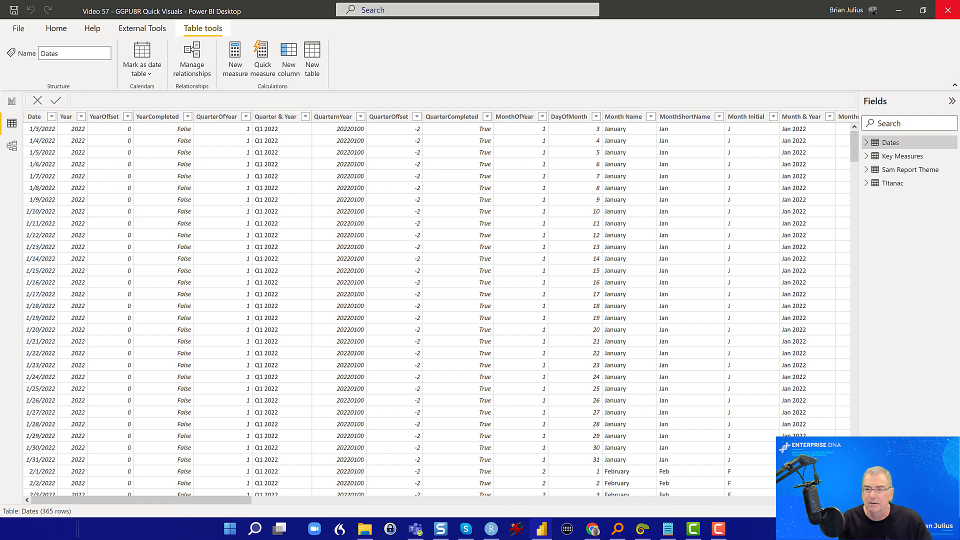
- Review the Titanac table rows and confirm the Embarked filter with all values kept
click(886, 183)
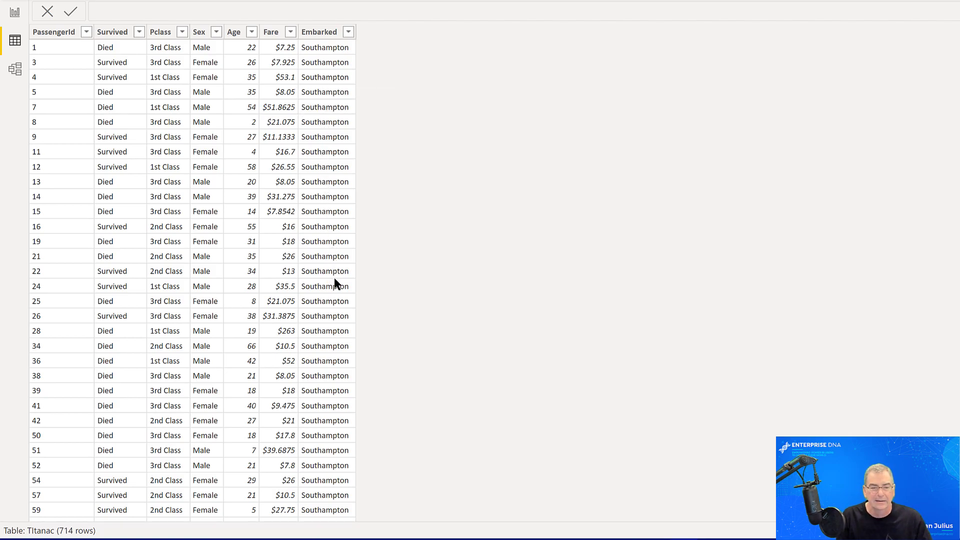
scroll(334, 273, down, 15)
scroll(343, 272, down, 18)
scroll(343, 272, up, 5)
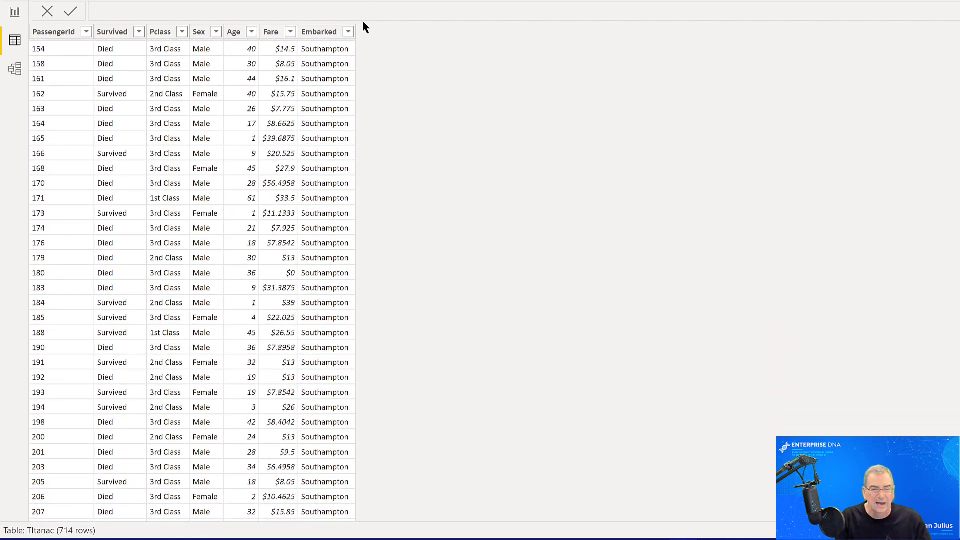
click(348, 32)
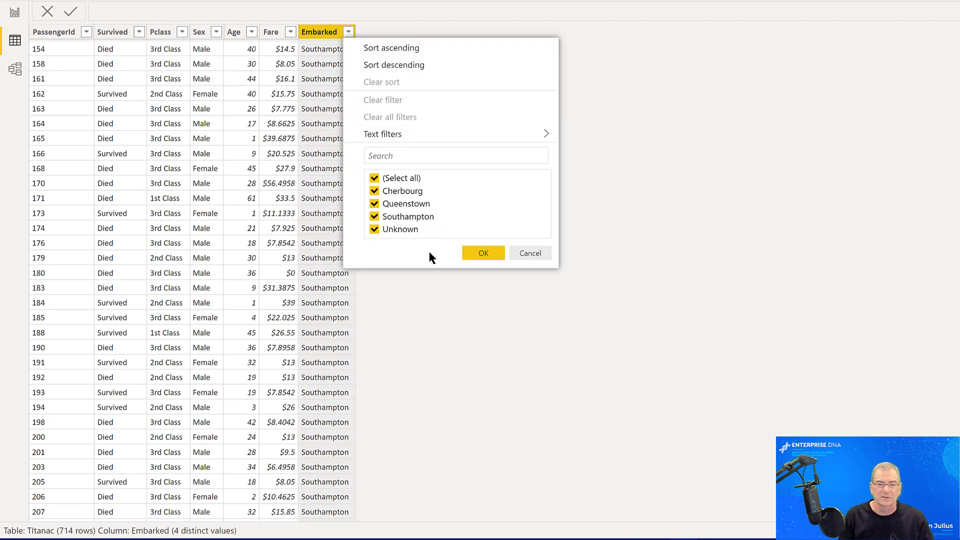
click(481, 256)
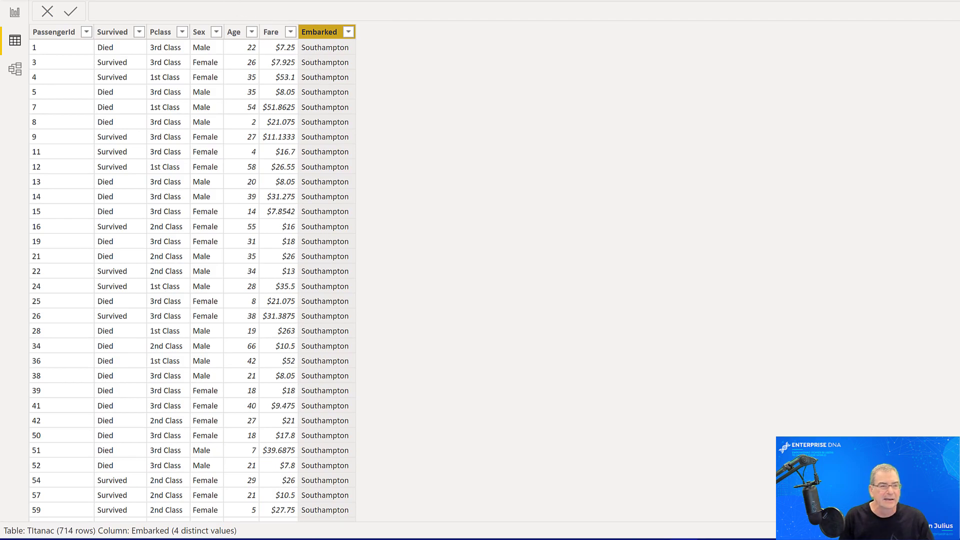
click(15, 12)
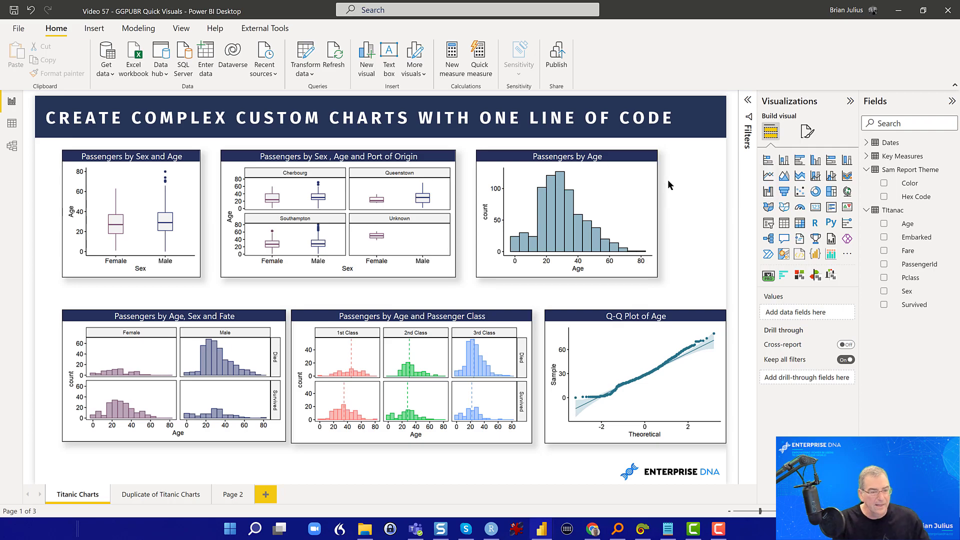
- Add an R script visual at the top-left of the Duplicate of Titanic Charts page
click(140, 495)
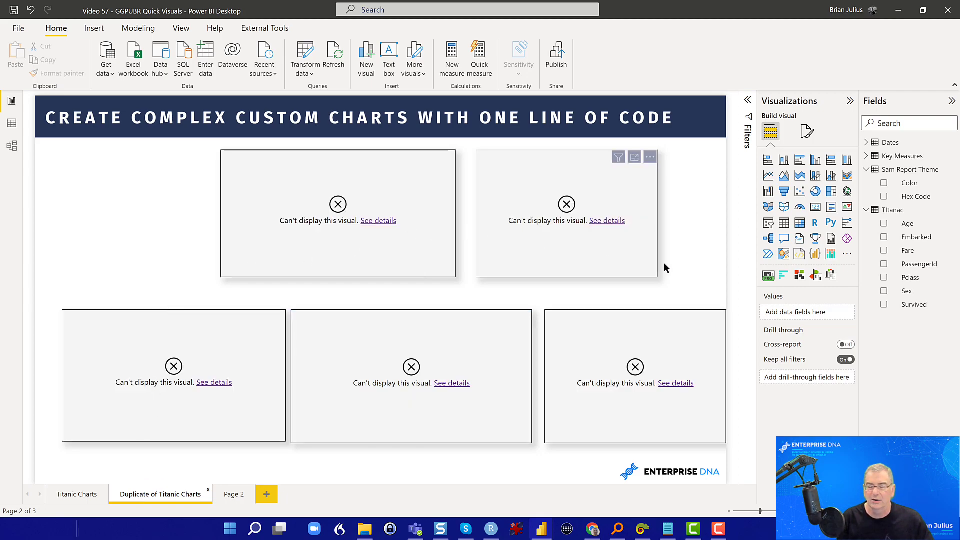
click(815, 223)
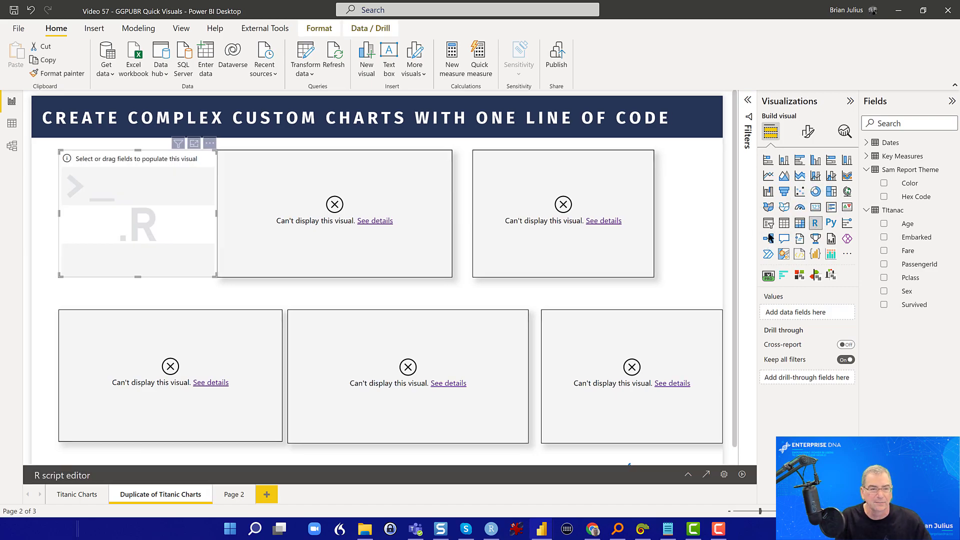
mouse_move(196, 215)
mouse_down()
mouse_move(186, 222)
mouse_move(193, 216)
mouse_up()
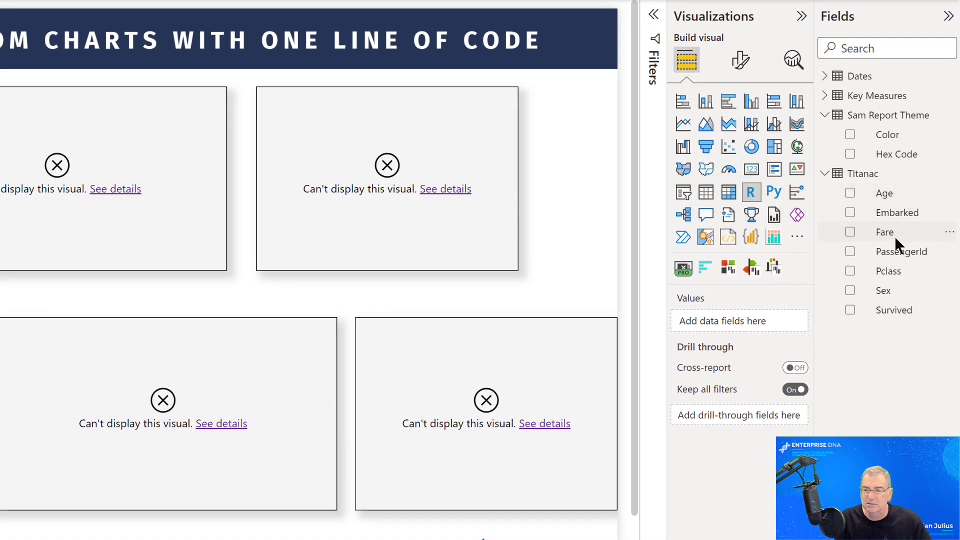
- Put the Titanic Age and Sex fields into the R visual's Values
click(880, 194)
drag(877, 192, 739, 319)
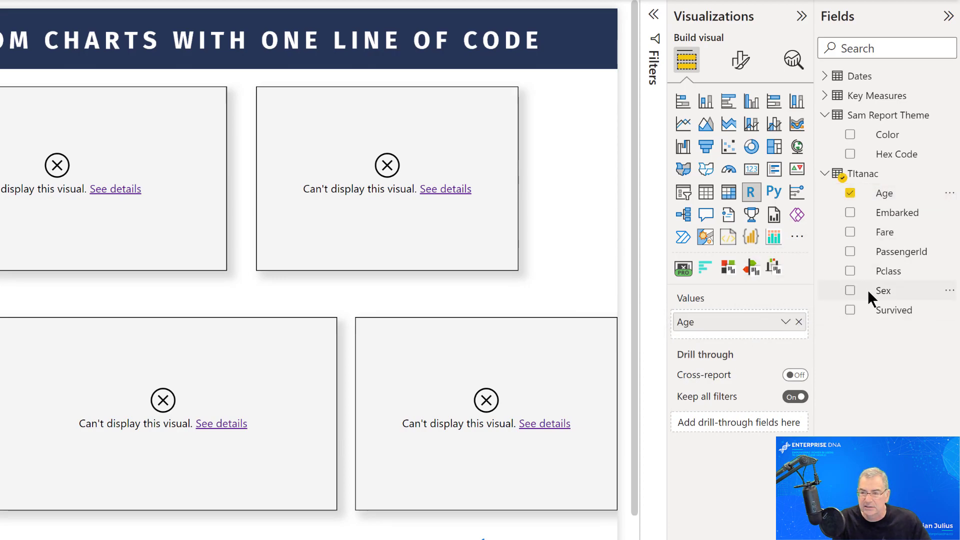
drag(868, 291, 714, 332)
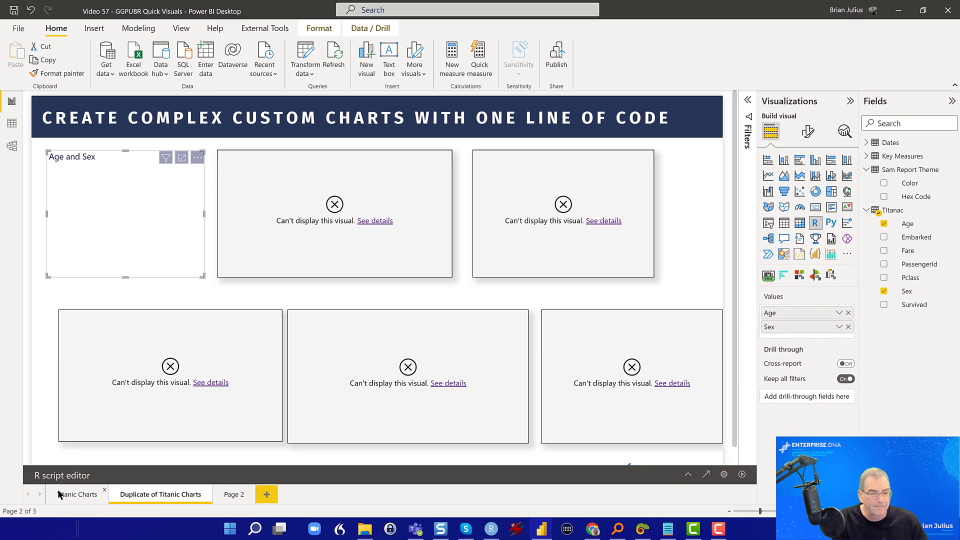
click(59, 494)
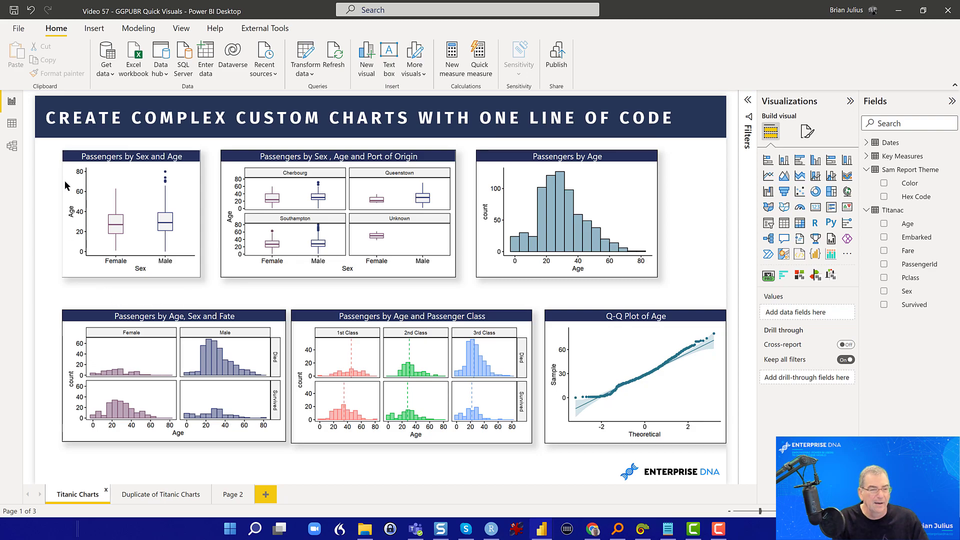
click(181, 497)
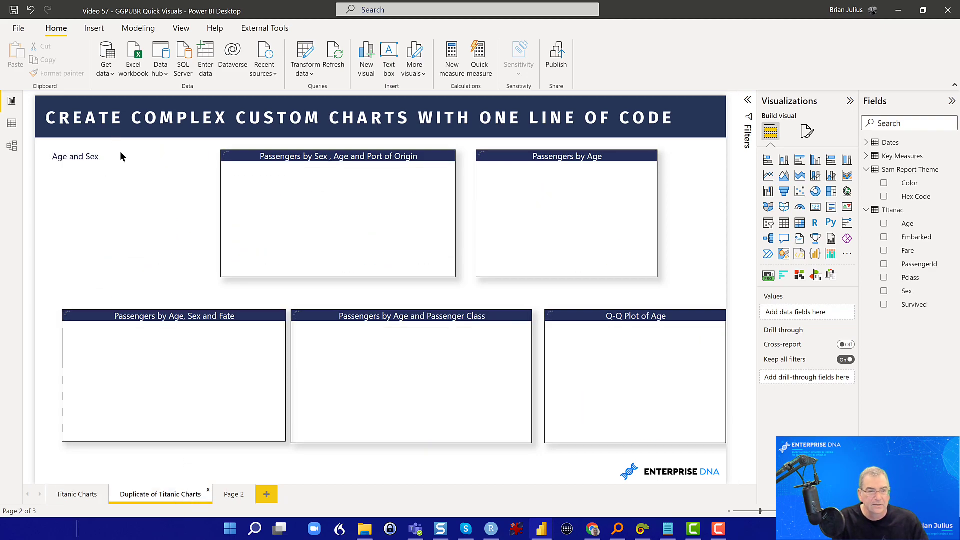
click(137, 184)
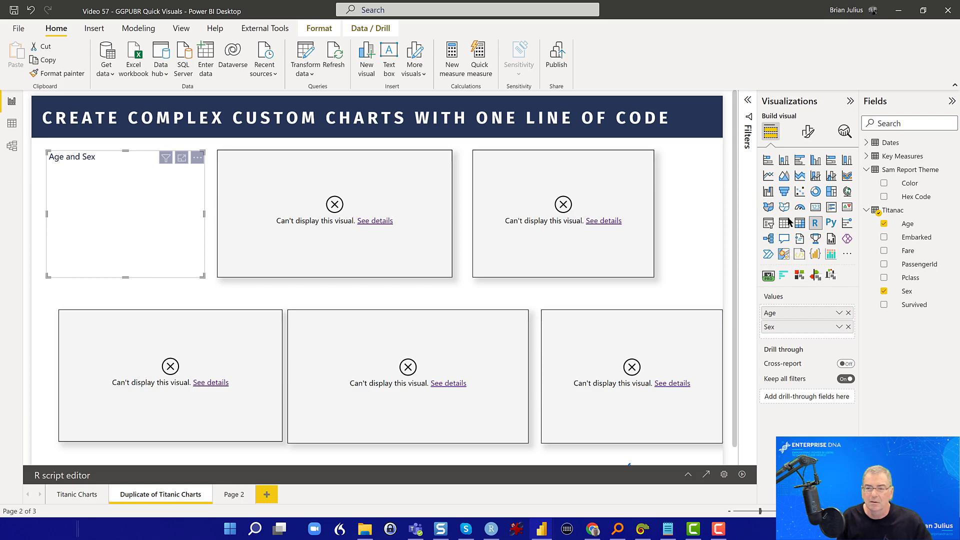
- Give the R visual a centred title reading 'Passenger Stats by Age and Sex'
click(807, 131)
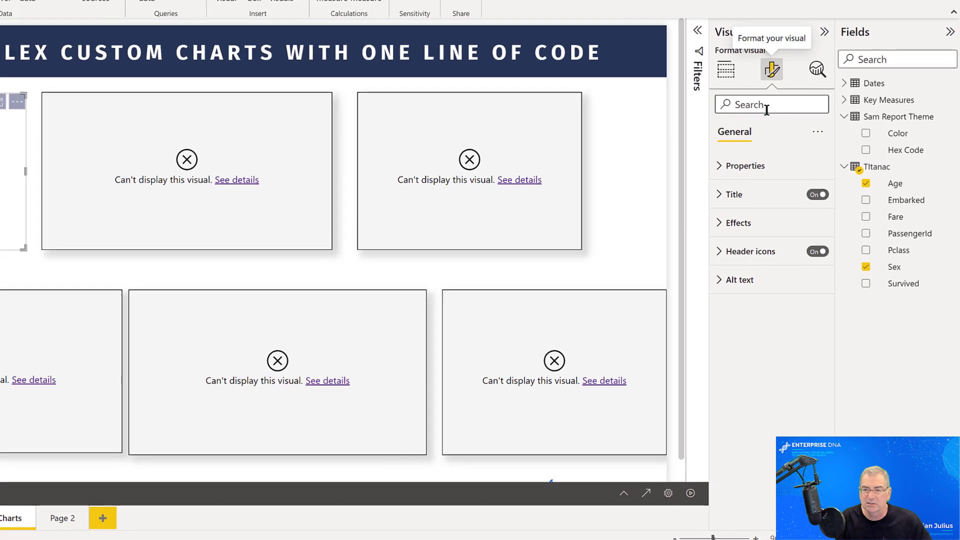
click(792, 222)
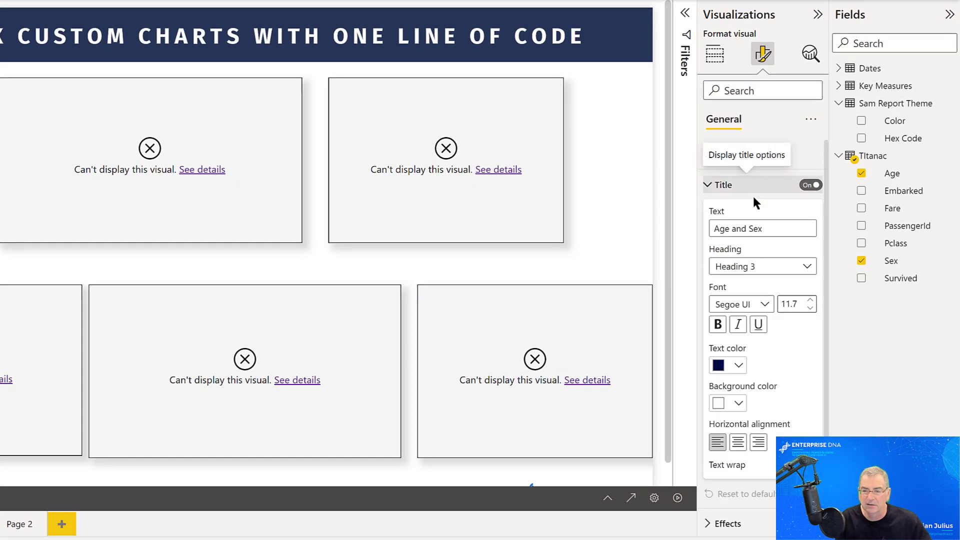
click(741, 439)
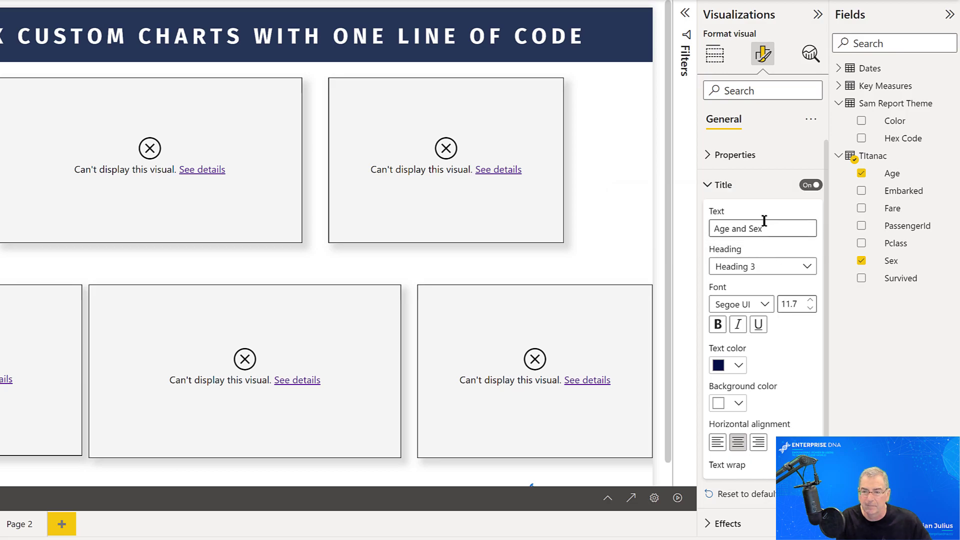
drag(765, 225, 675, 225)
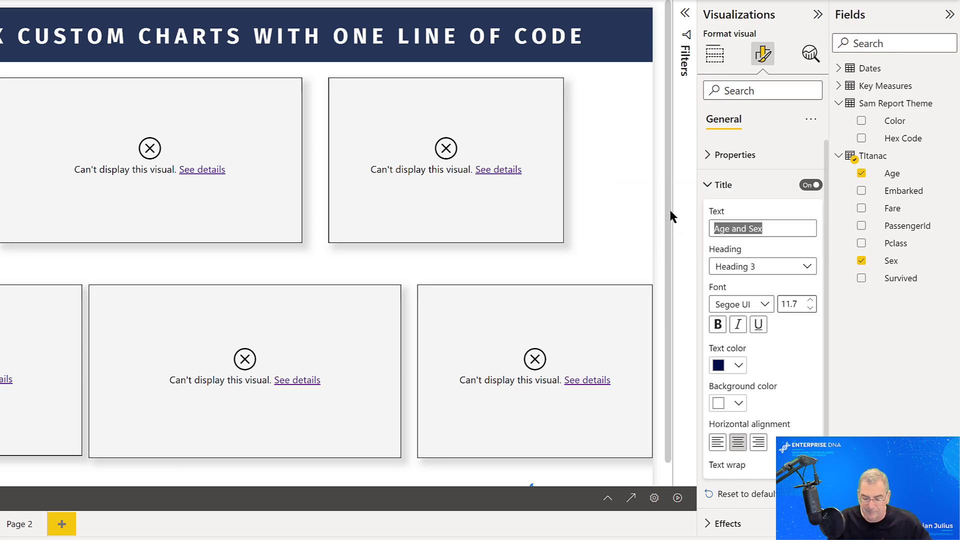
text(Passe)
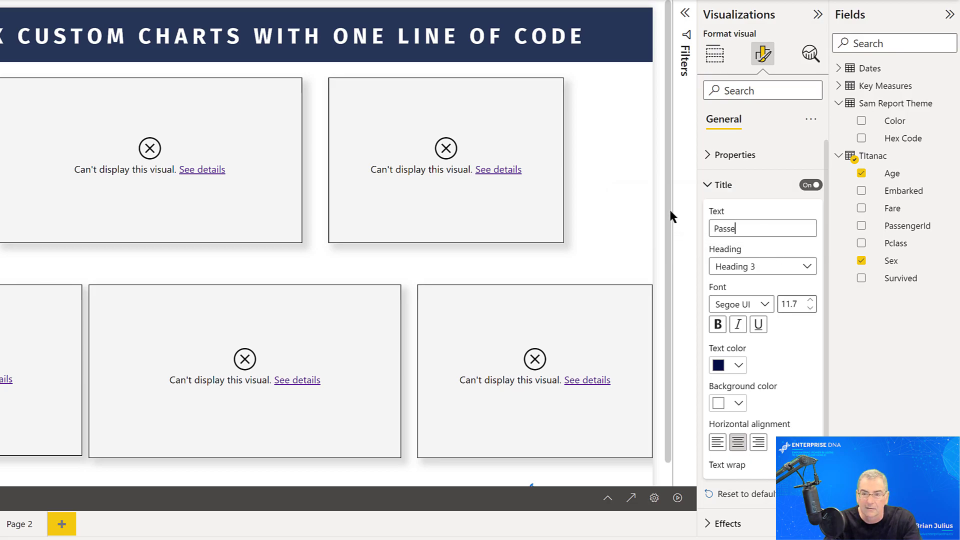
text(nger Stat)
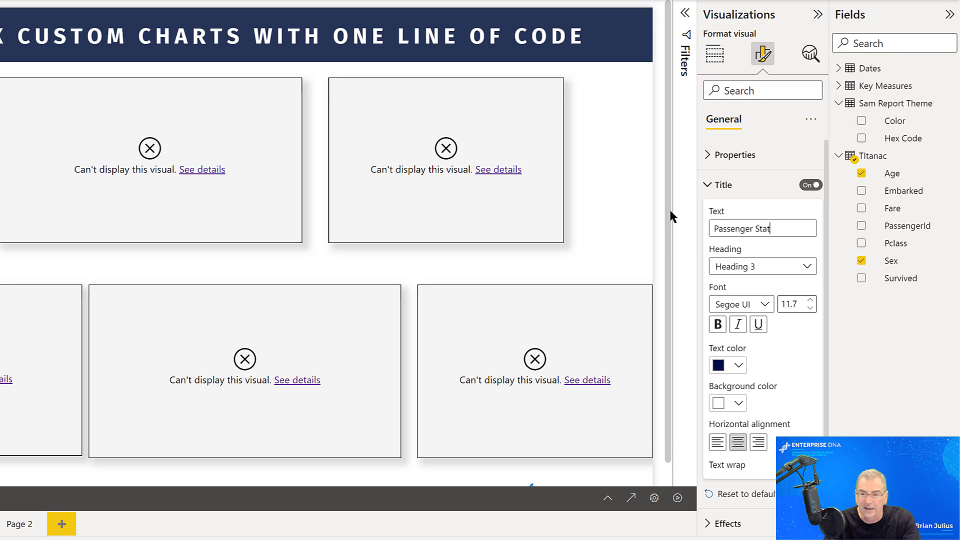
text(s by Age )
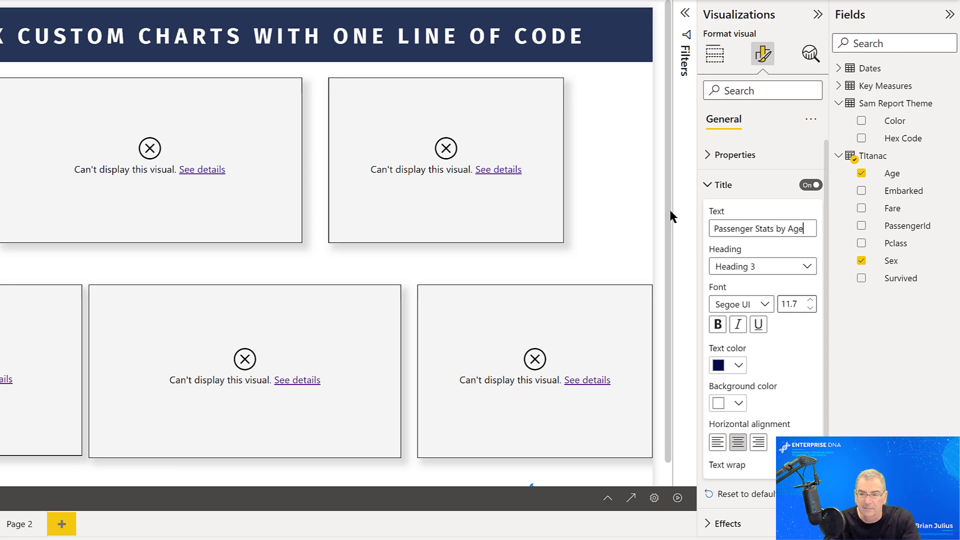
text(and Sex)
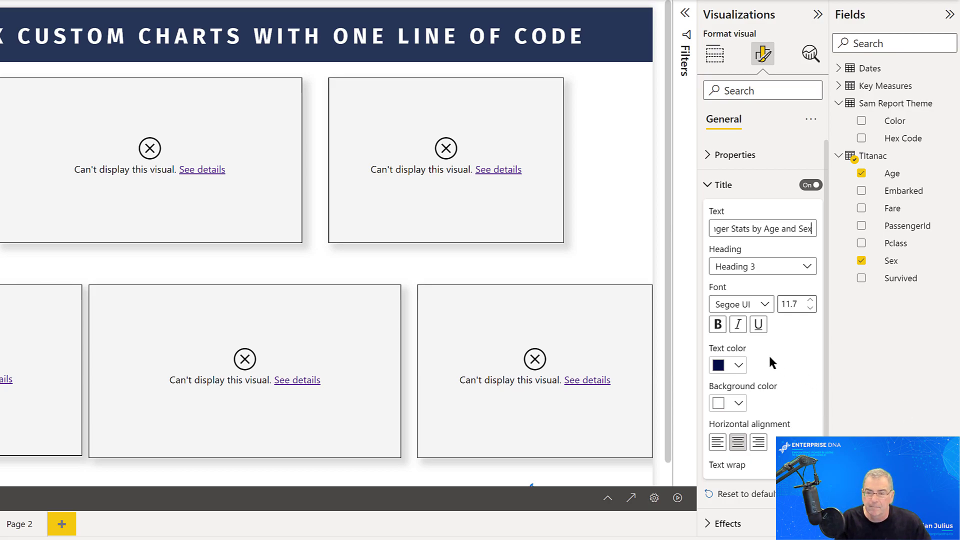
- Make the title text white on a dark navy background
click(737, 364)
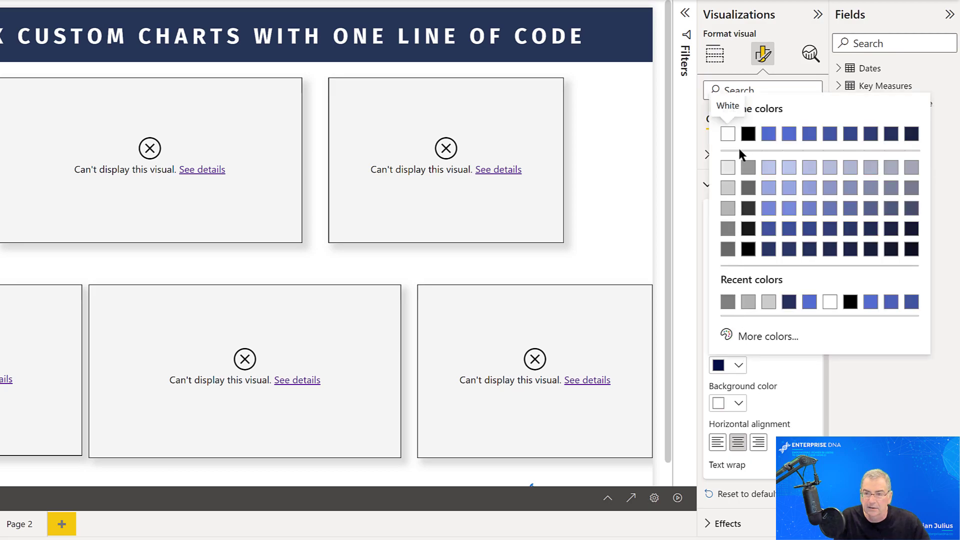
click(728, 134)
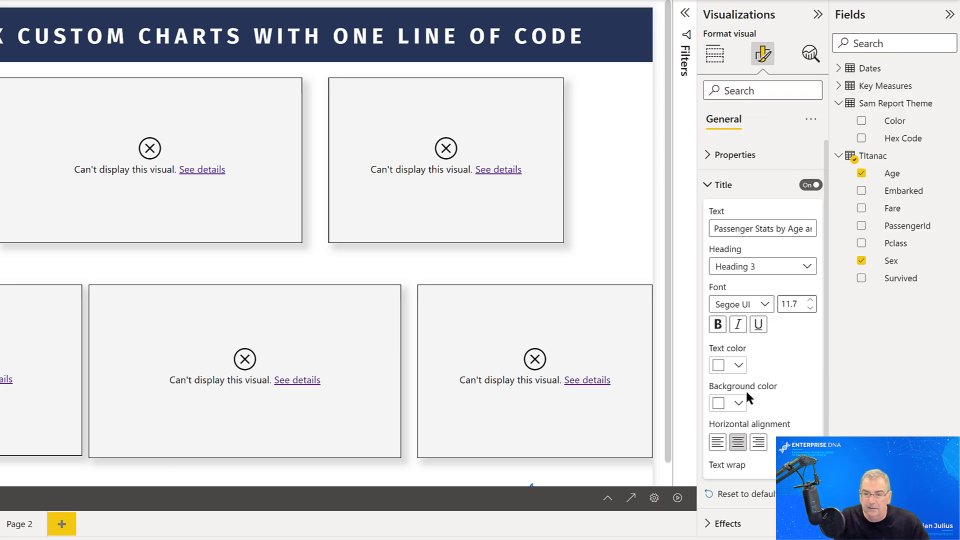
click(739, 403)
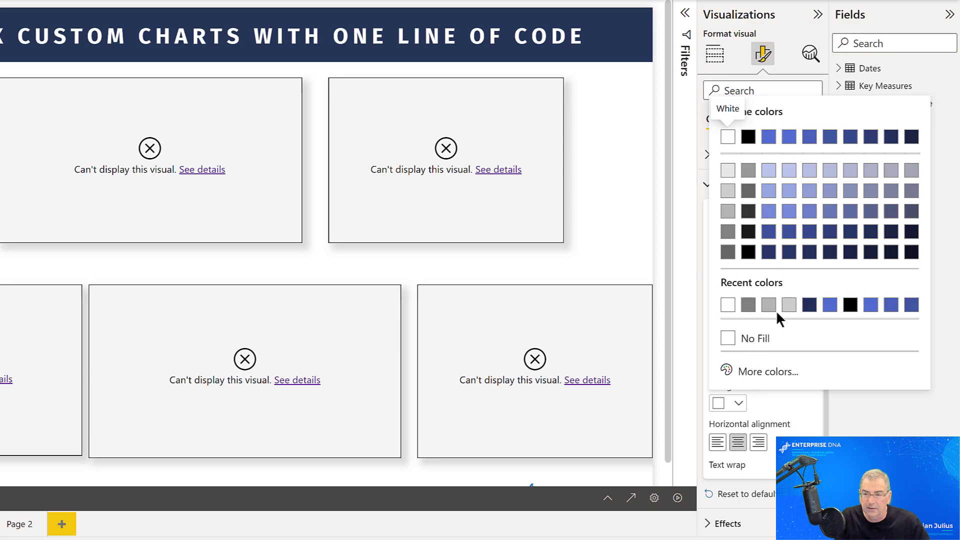
click(810, 255)
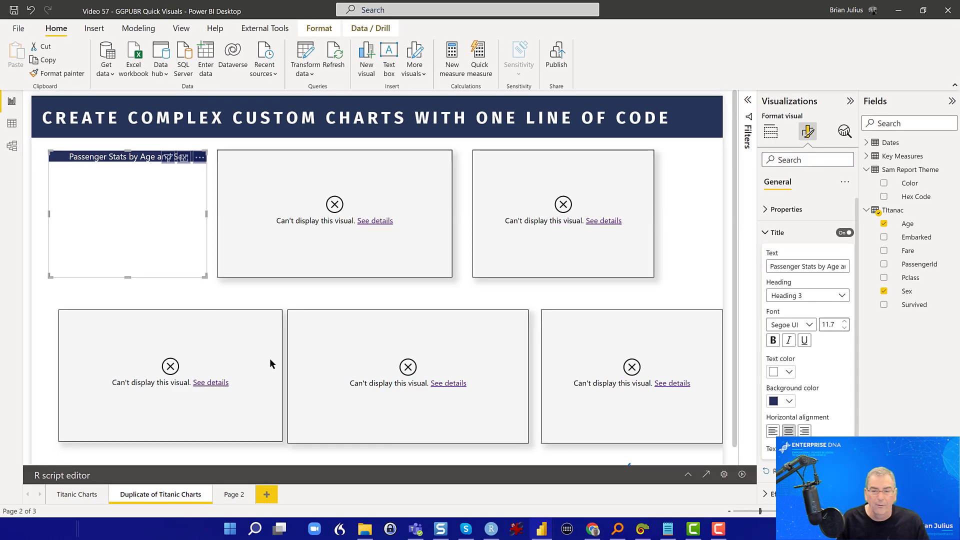
- Expand the R script editor showing the dataset <- data.frame(Age, Sex) preamble
click(765, 131)
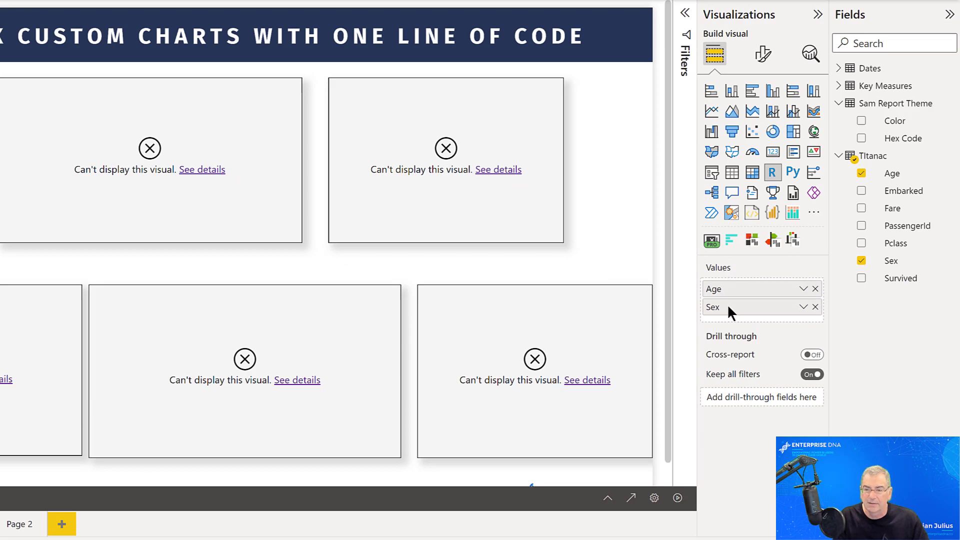
click(608, 499)
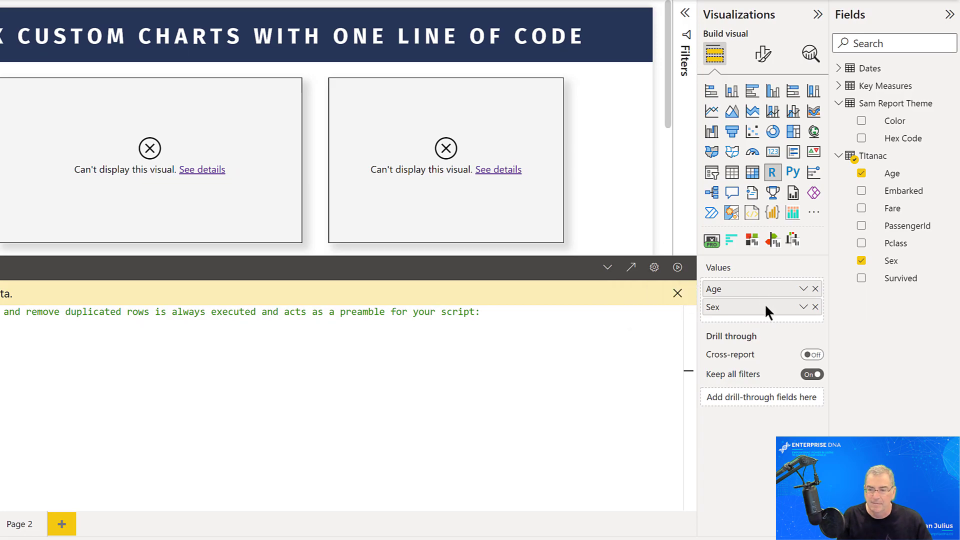
drag(763, 290, 762, 283)
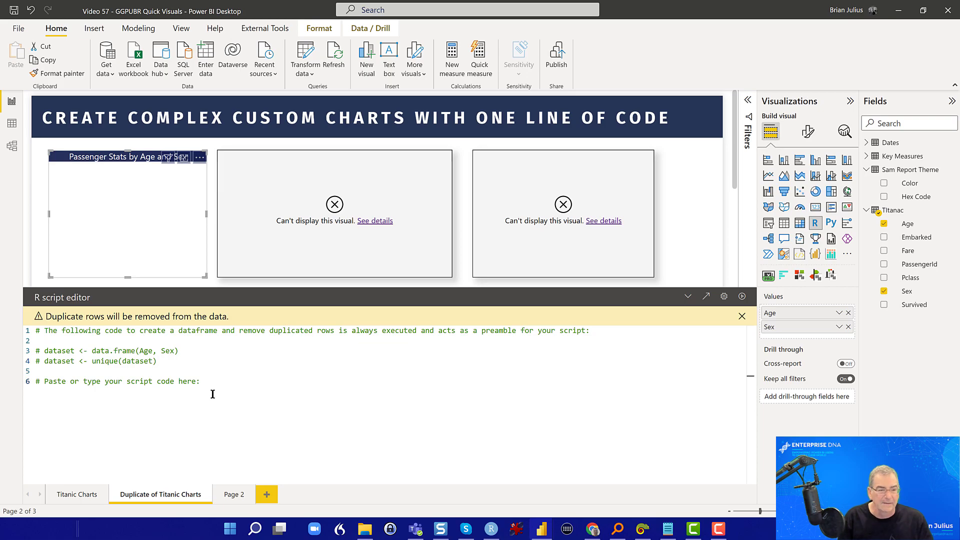
- Add library(ggplot2) and library(ggpubr) lines below the preamble in the R script
key(Return)
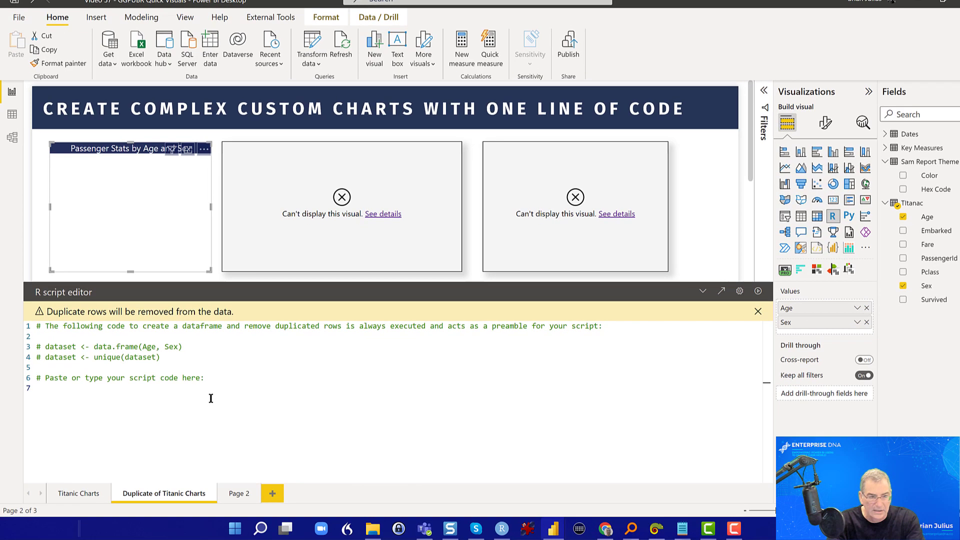
text(librar)
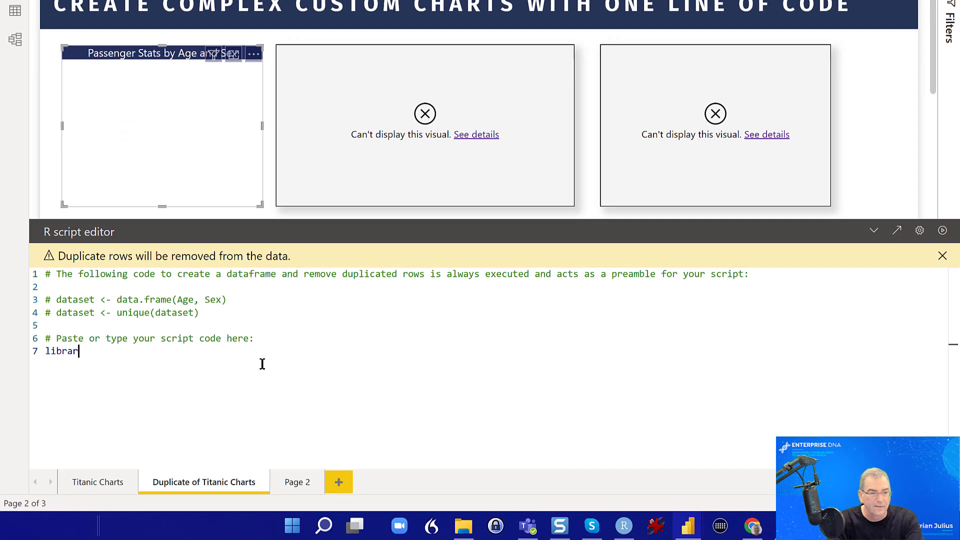
text(y()
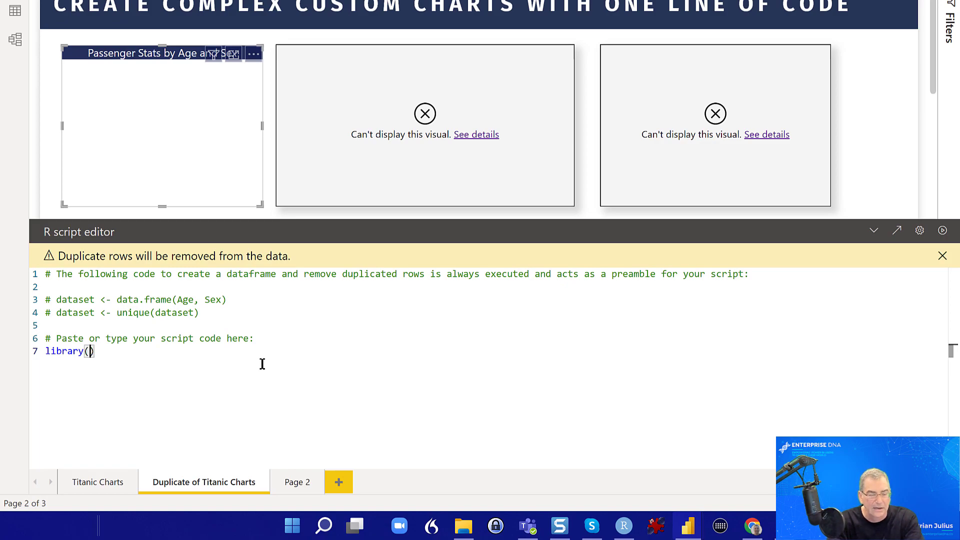
text(ggplt)
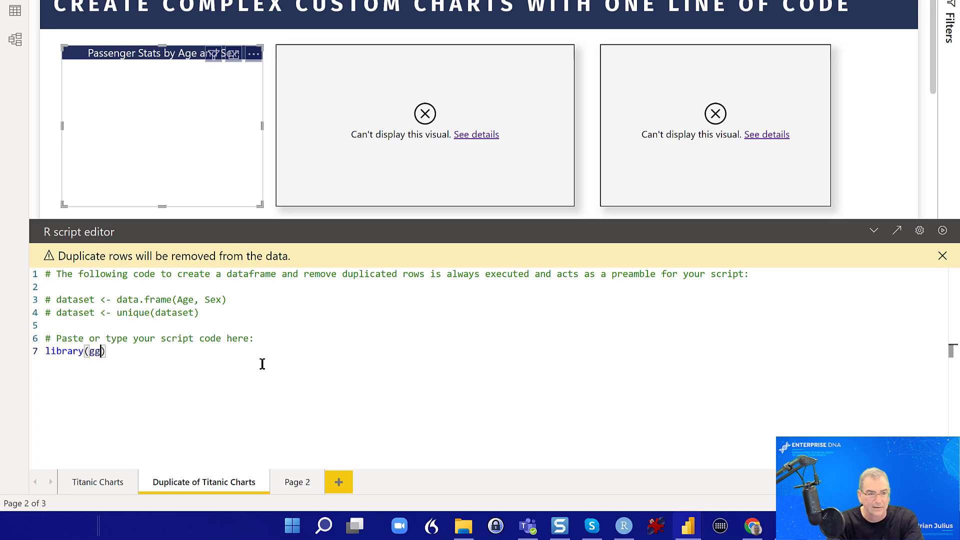
key(BackSpace)
key(BackSpace)
text(lot2)
key(Return)
text(Lib)
key(BackSpace)
key(BackSpace)
key(BackSpace)
text(librar)
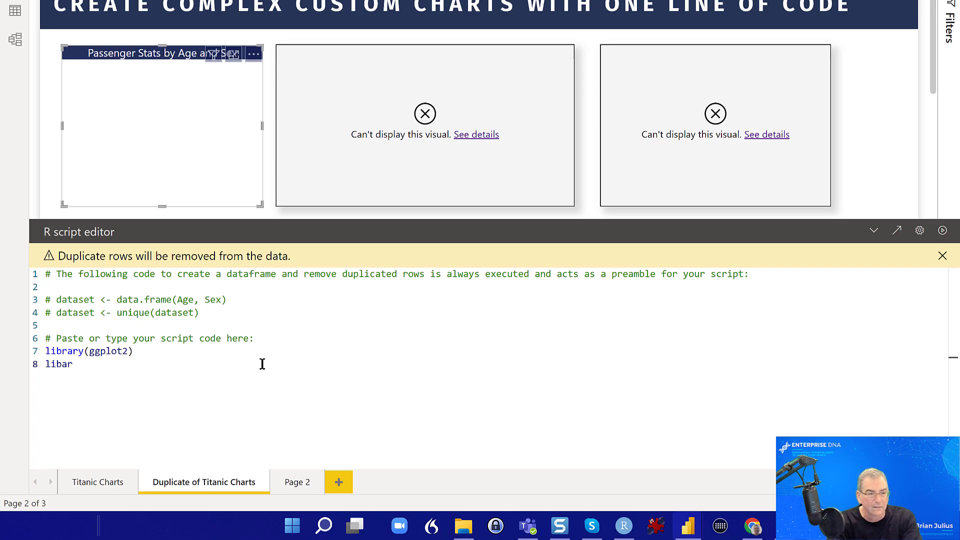
text(y)
key(BackSpace)
key(BackSpace)
key(BackSpace)
key(BackSpace)
text(brary()
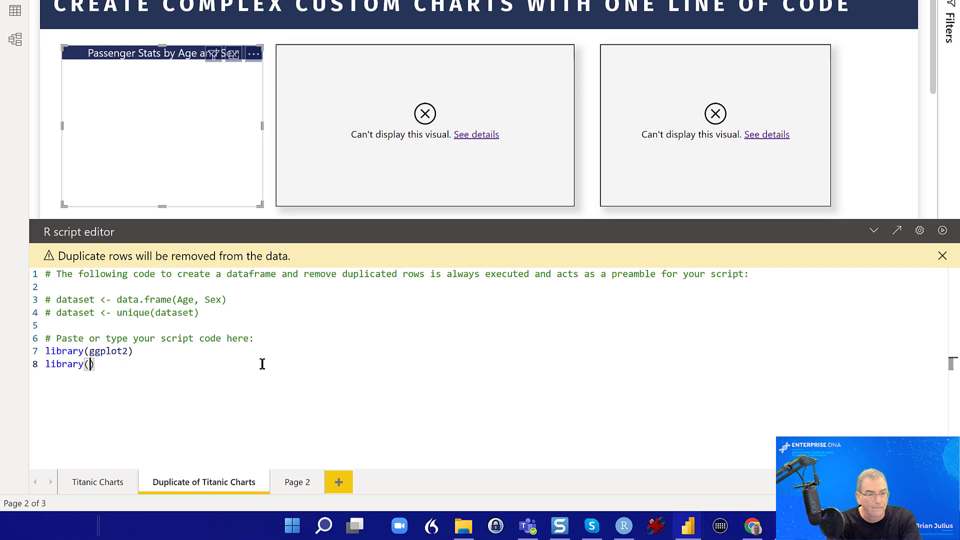
text(ggpub)
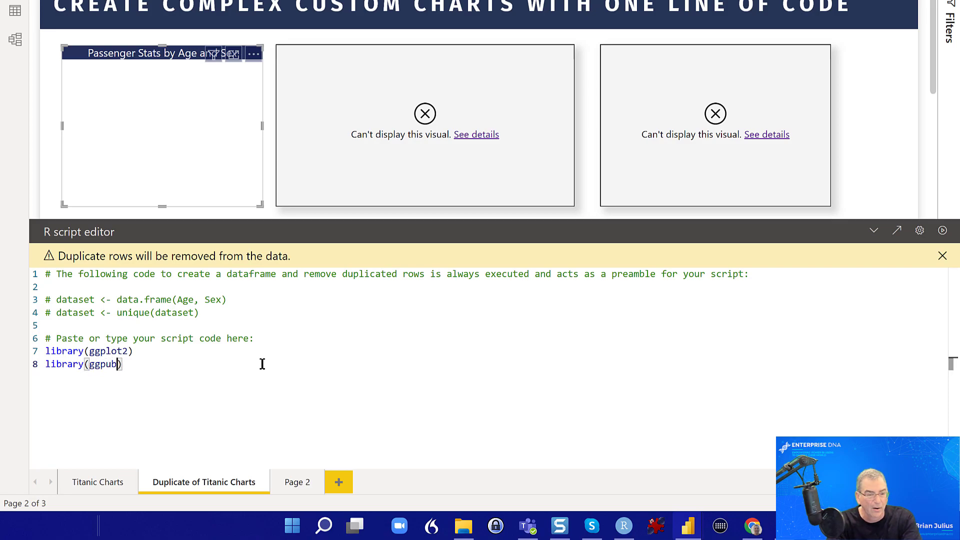
text(r)
key(Return)
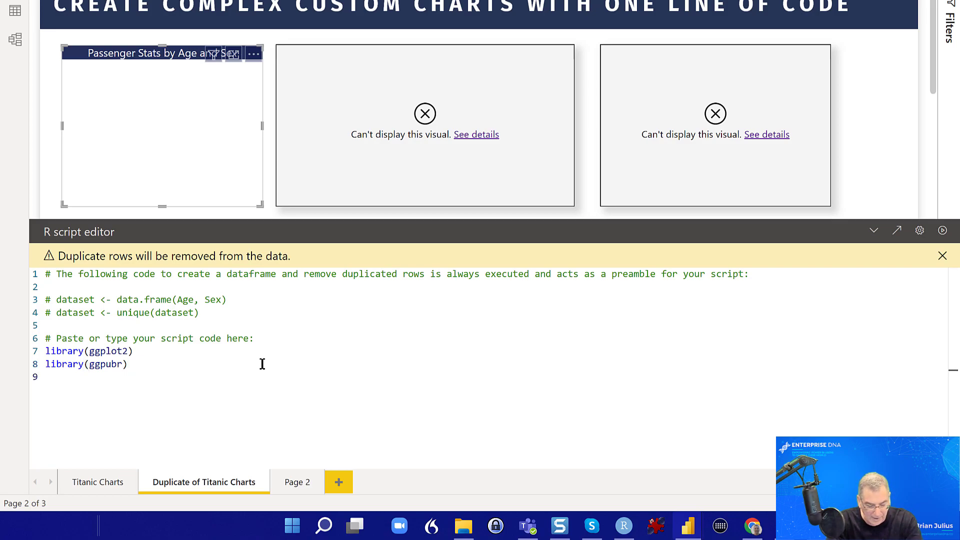
- Paste the saved ggboxplot line from clipboard history and run the script to plot Age by Sex
key(super+v)
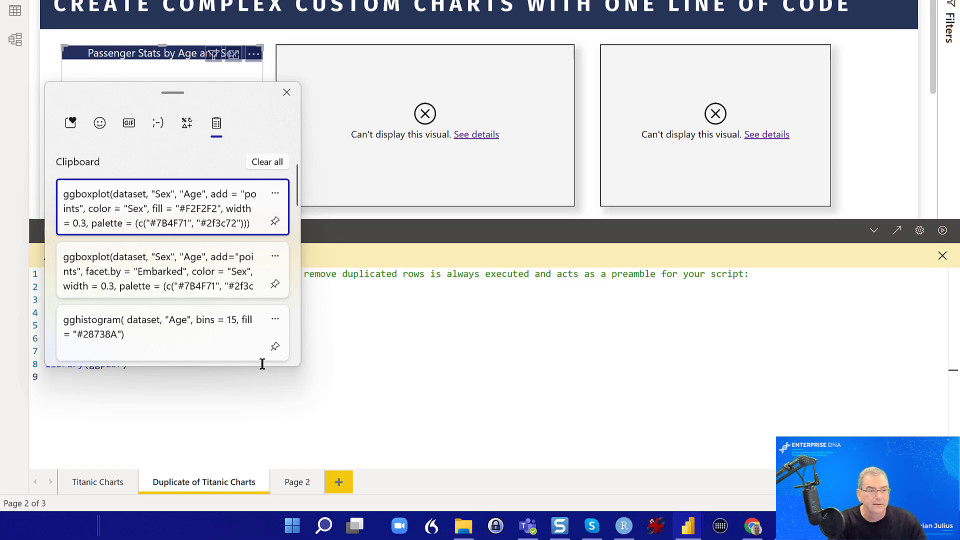
key(Return)
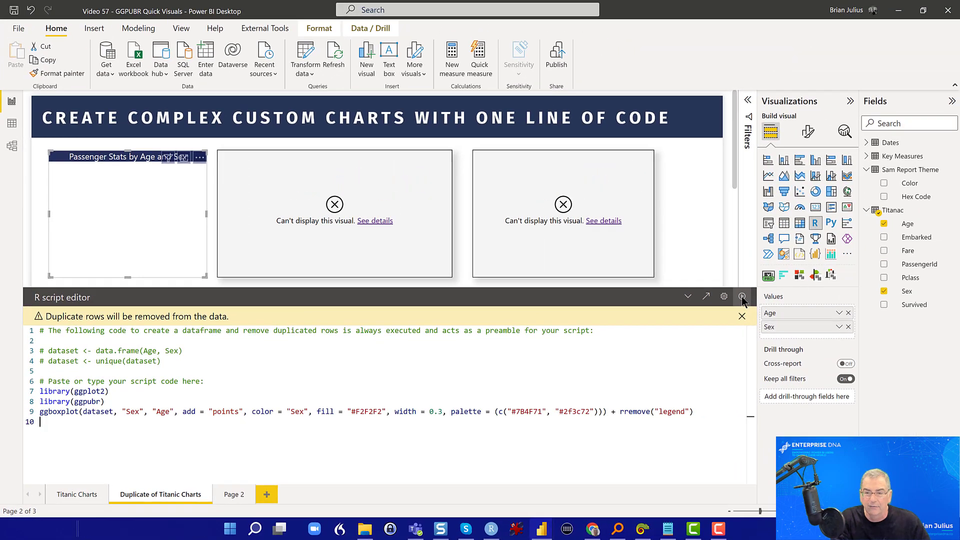
click(742, 296)
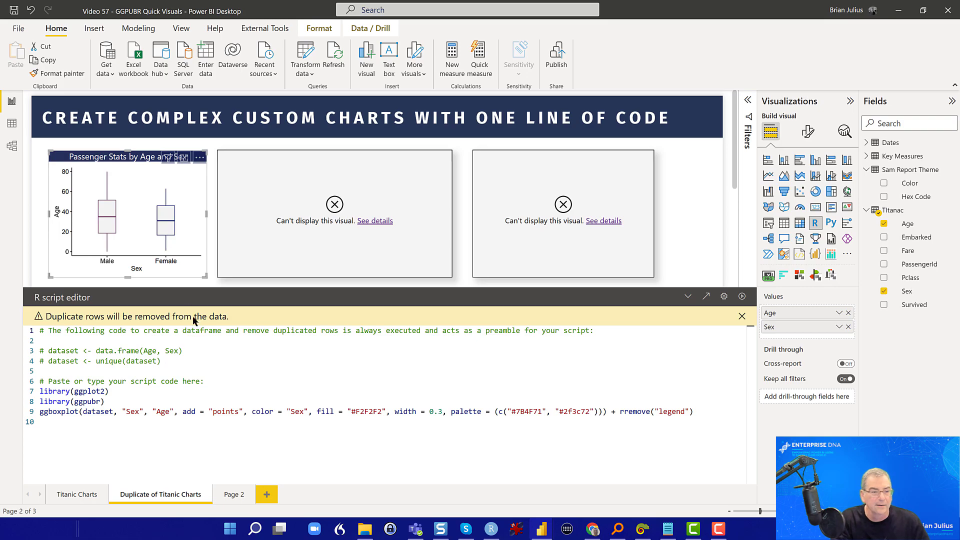
click(221, 422)
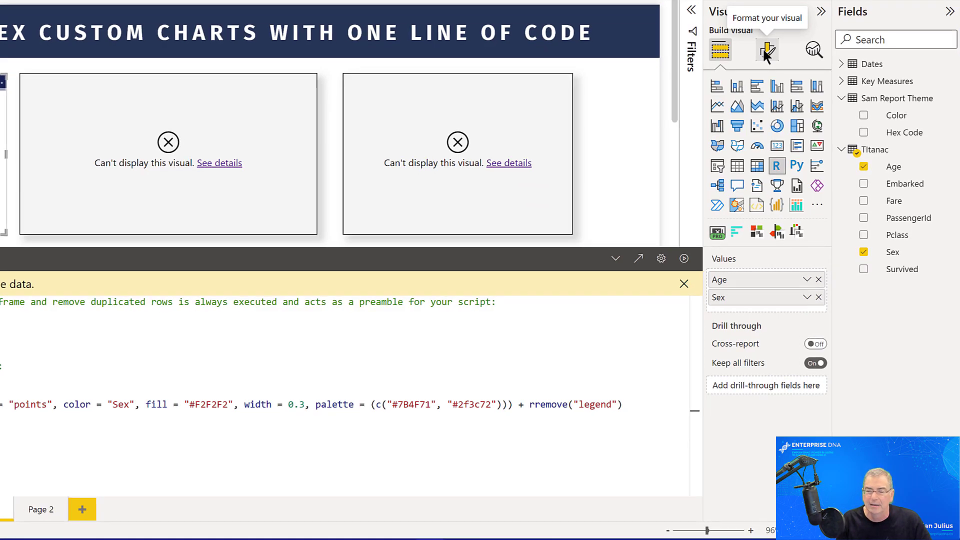
- Expand the Effects settings in the box plot visual's format options
click(765, 49)
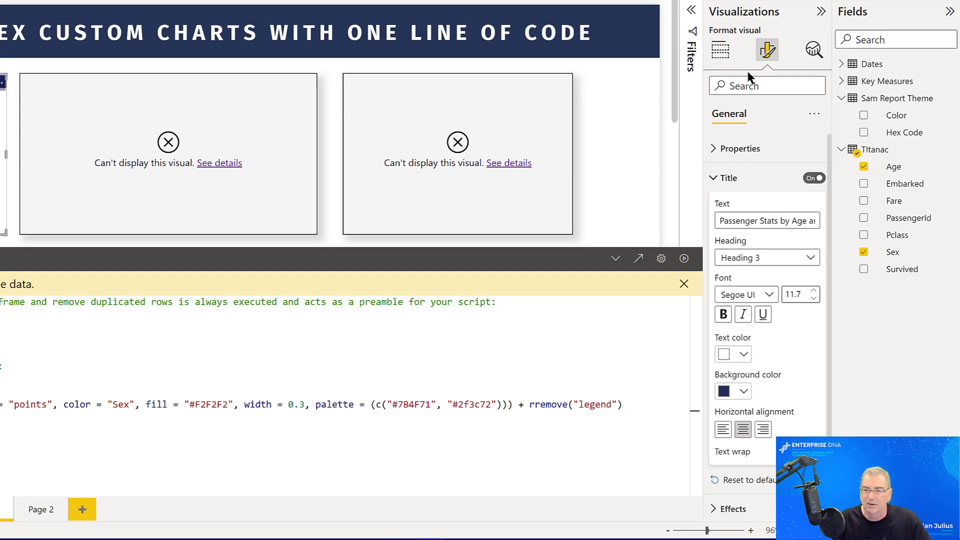
scroll(757, 174, down, 1)
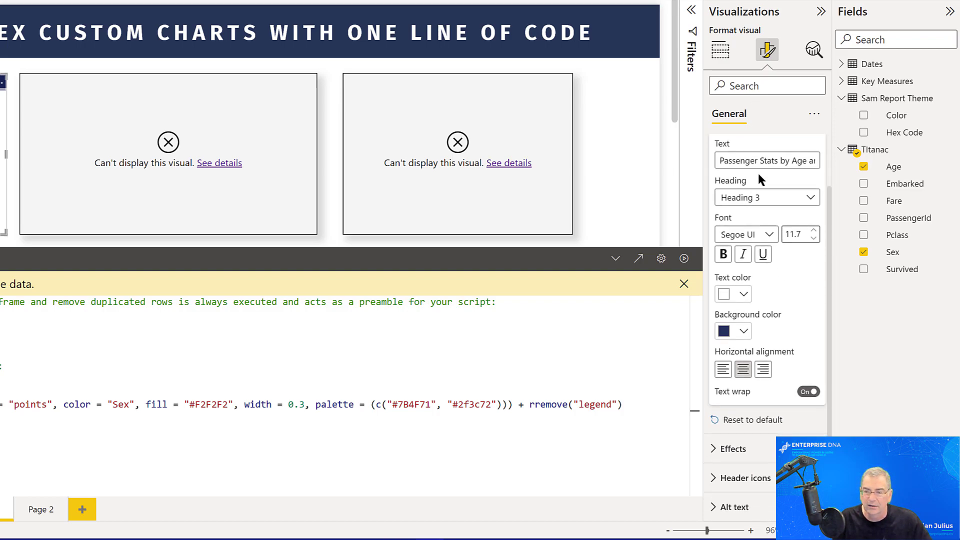
click(716, 448)
scroll(749, 398, down, 6)
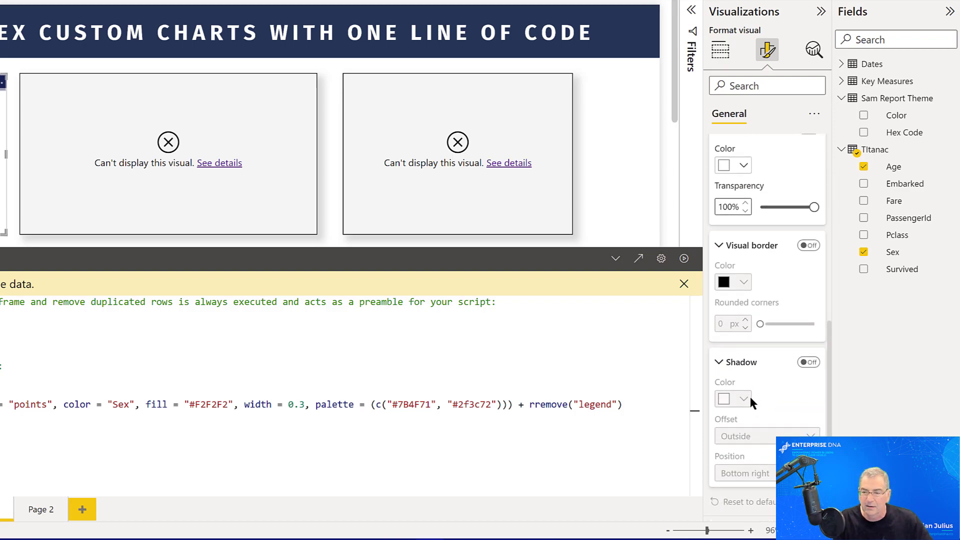
scroll(746, 397, up, 3)
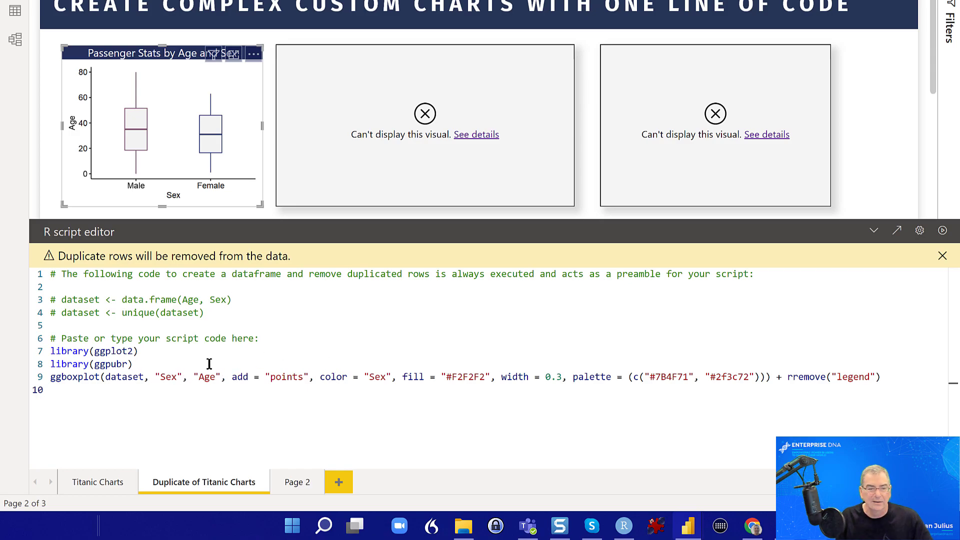
- Review the ggboxplot line in the R script, ending on the empty last line
click(204, 376)
key(shift+Home)
click(206, 376)
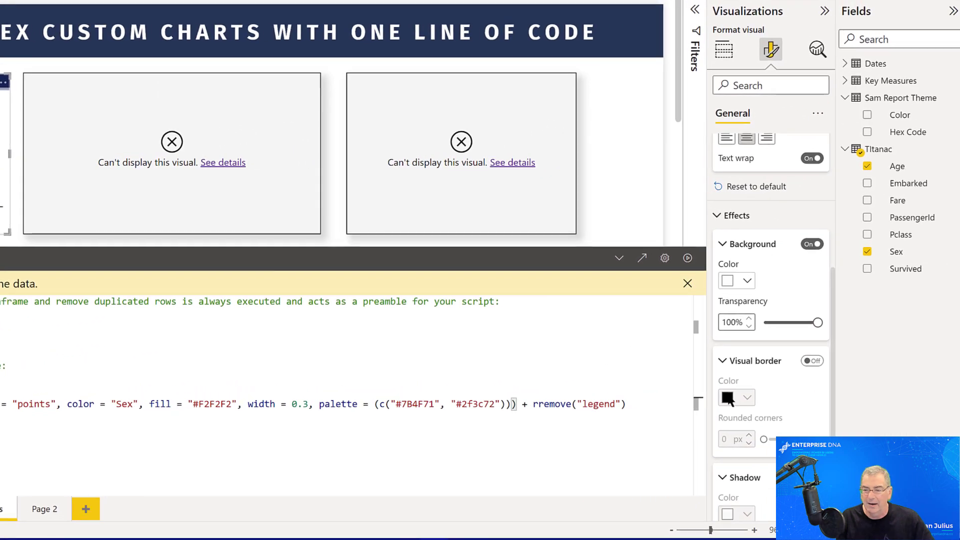
scroll(728, 399, down, 3)
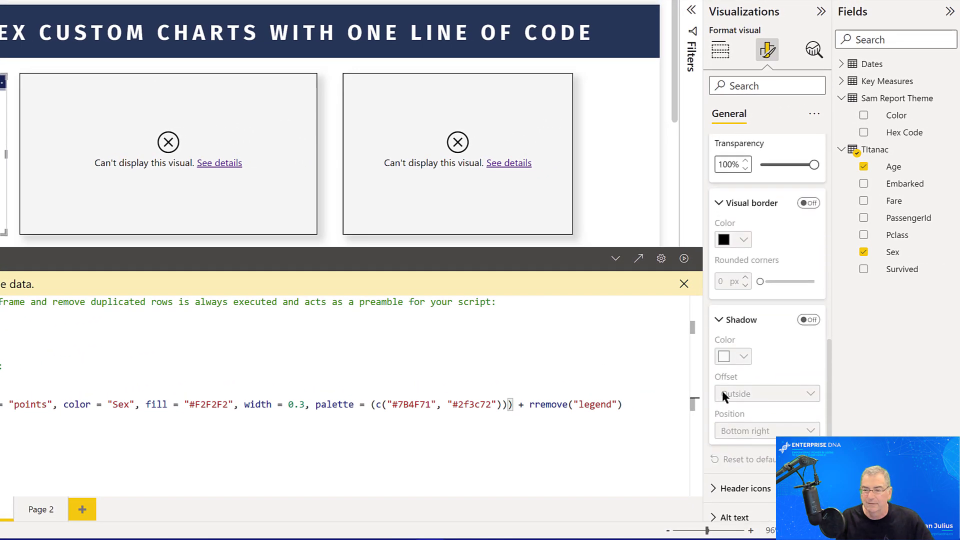
scroll(721, 376, up, 5)
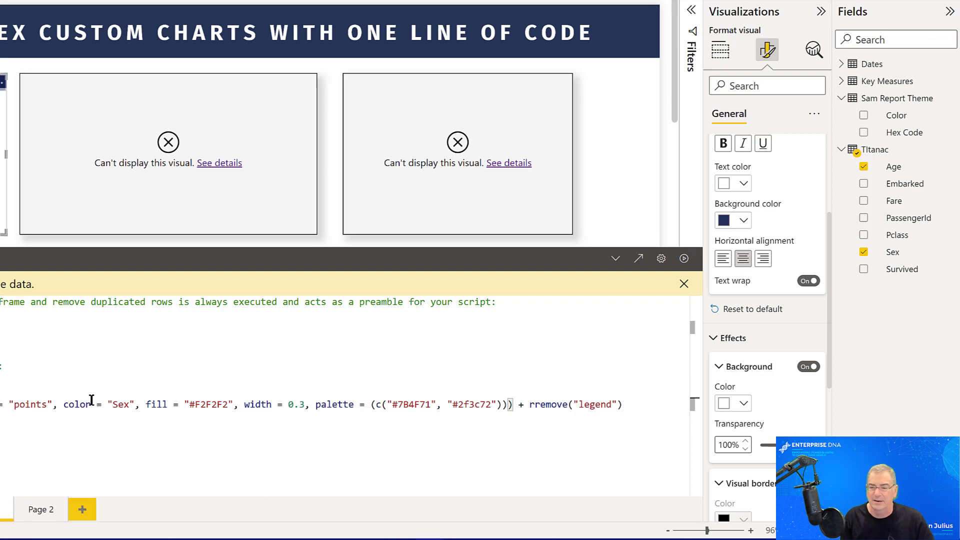
click(133, 388)
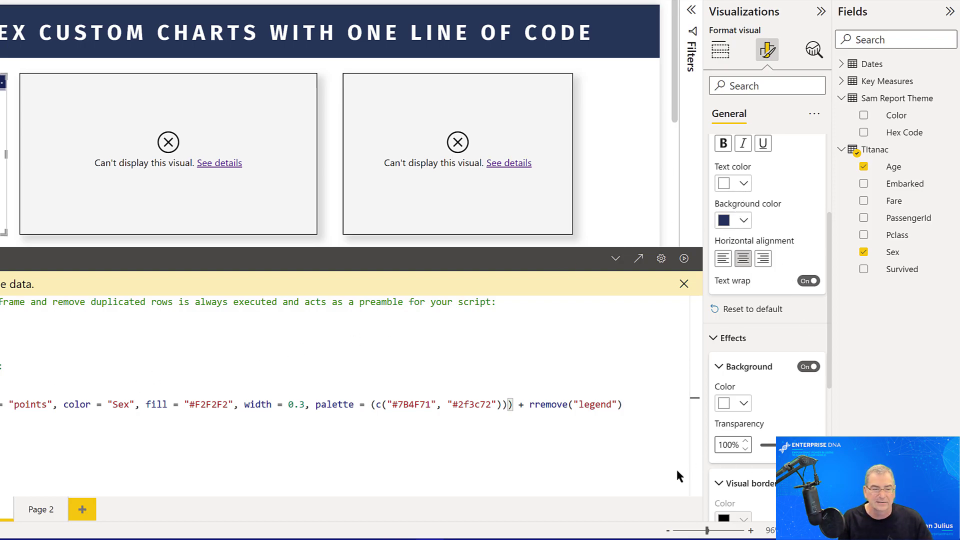
click(459, 445)
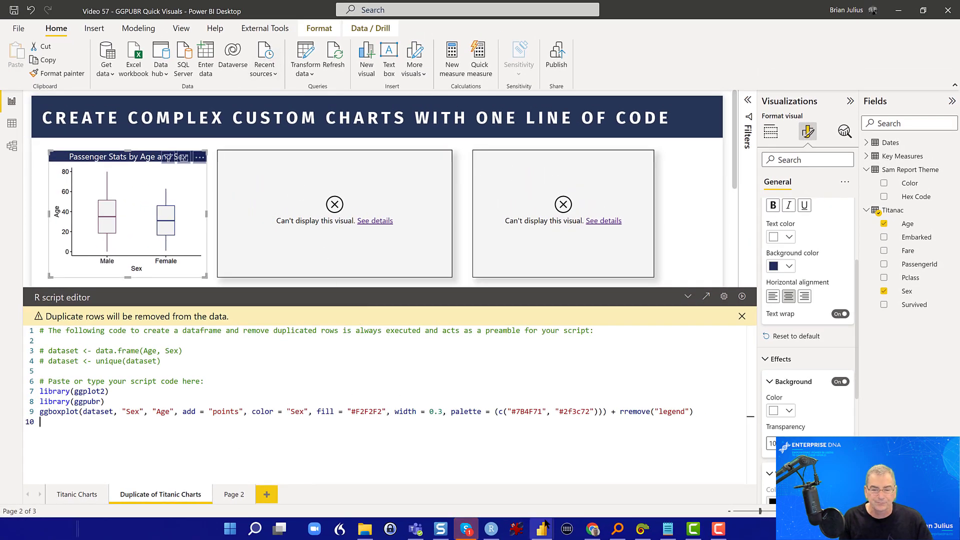
- In the ggpubr documentation, highlight the gghistogram example's color, fill and palette arguments
click(592, 529)
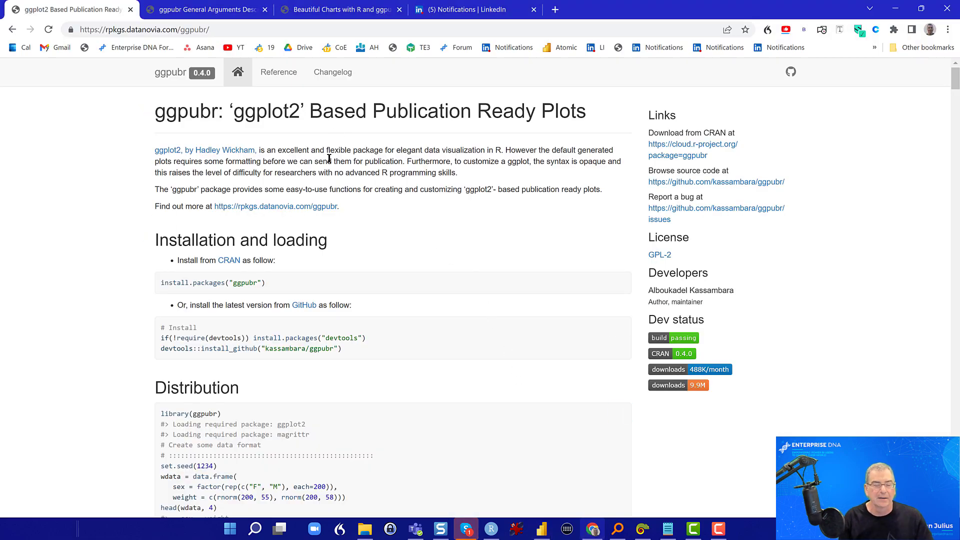
scroll(332, 166, down, 3)
scroll(343, 167, up, 3)
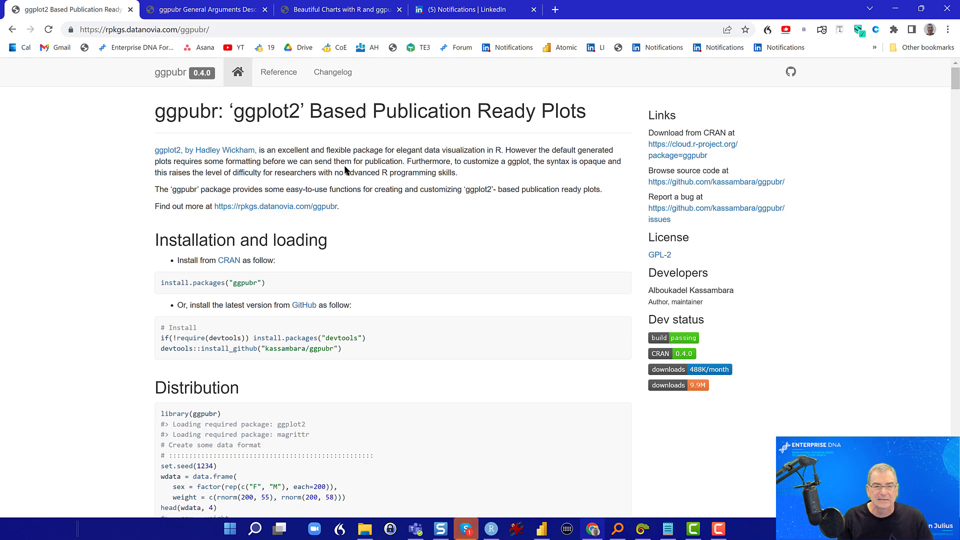
scroll(392, 188, down, 3)
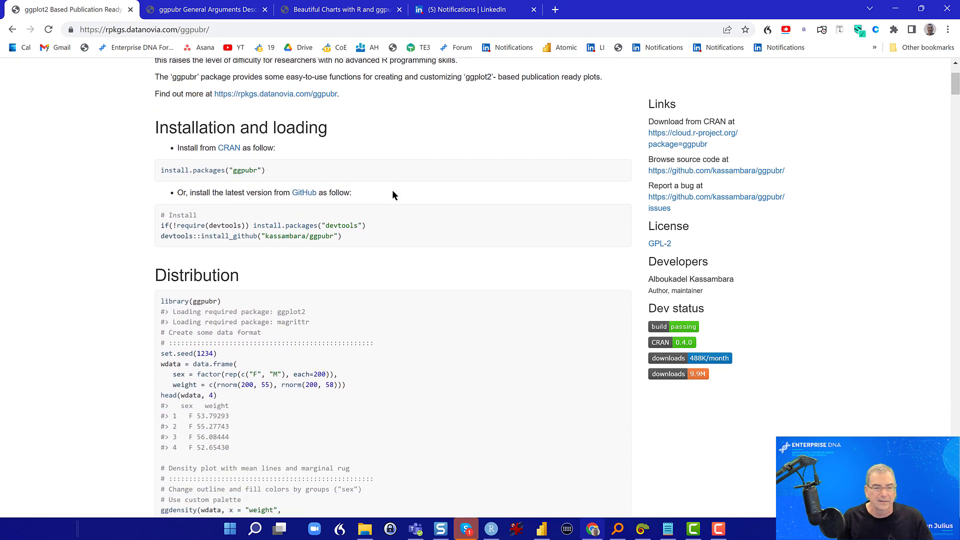
scroll(393, 194, down, 9)
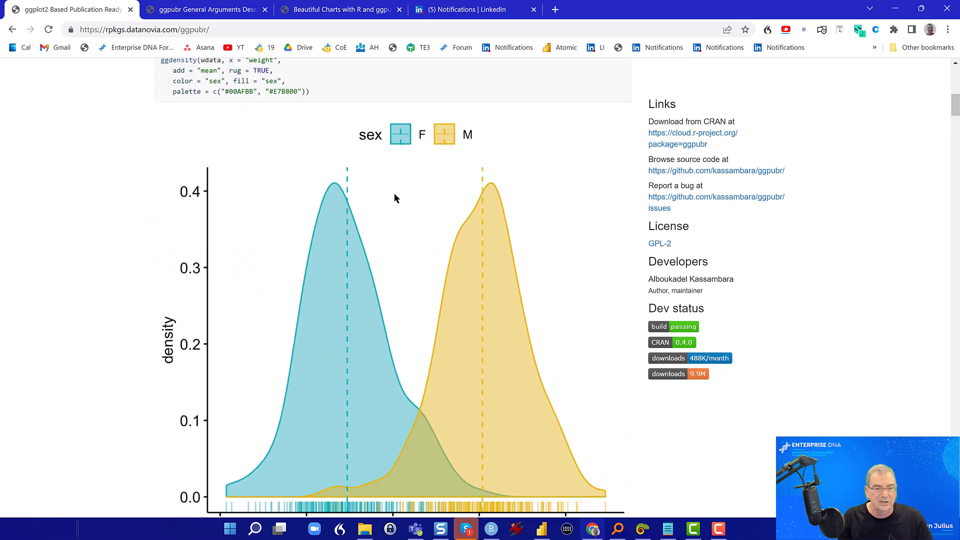
scroll(395, 198, down, 9)
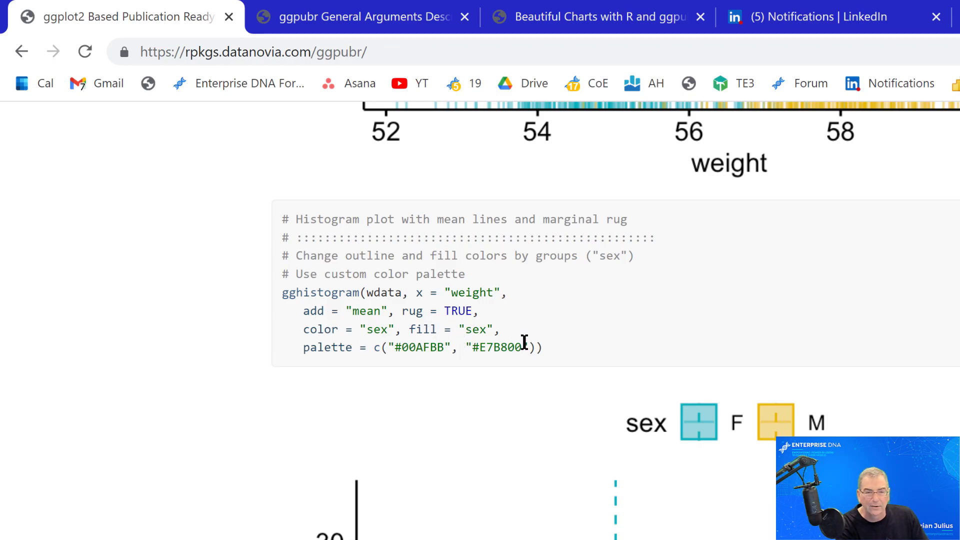
drag(523, 345, 487, 311)
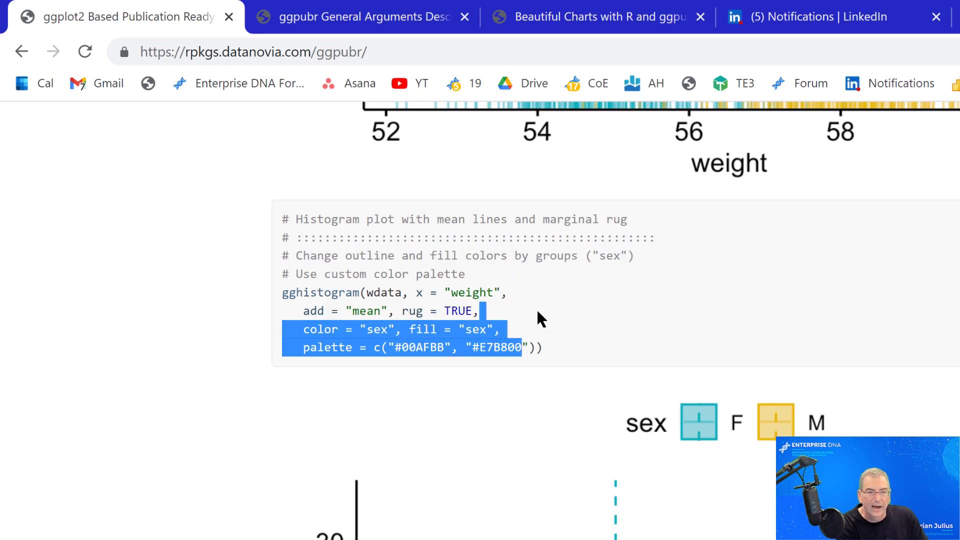
- Check the General Arguments reference, then return to the Power BI report
click(347, 16)
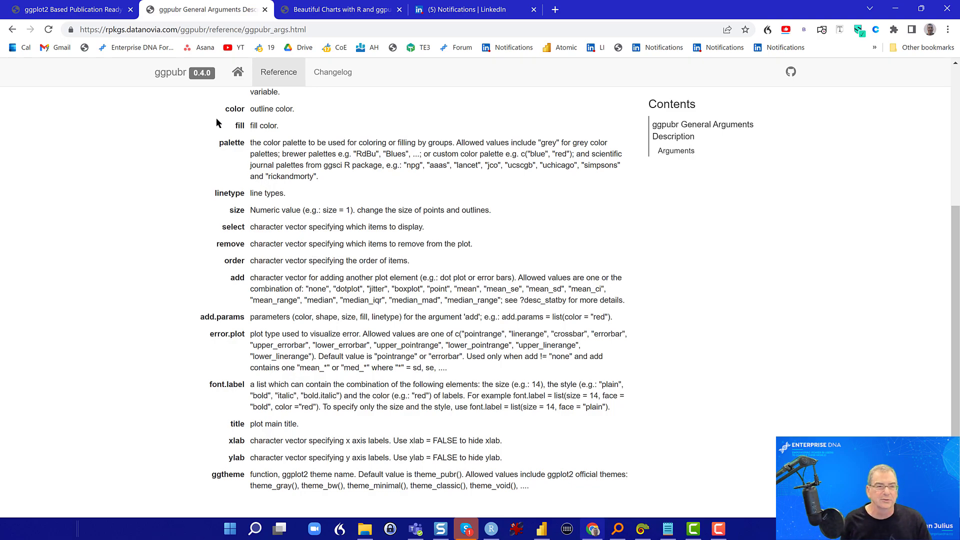
click(75, 9)
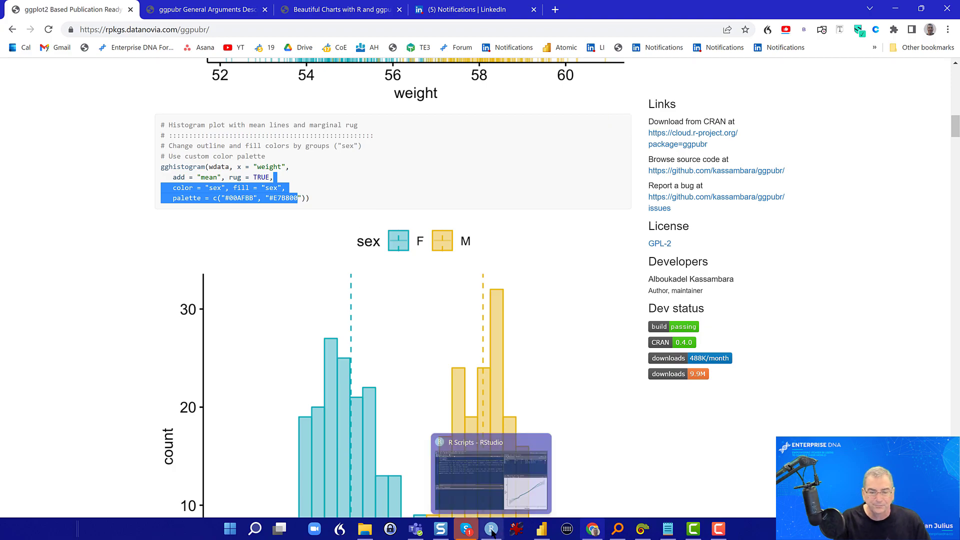
click(541, 529)
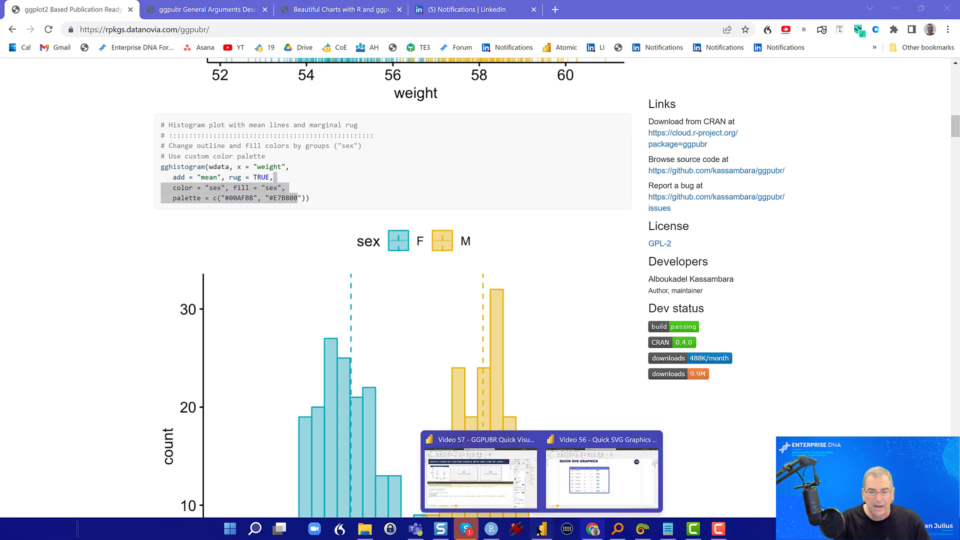
click(524, 494)
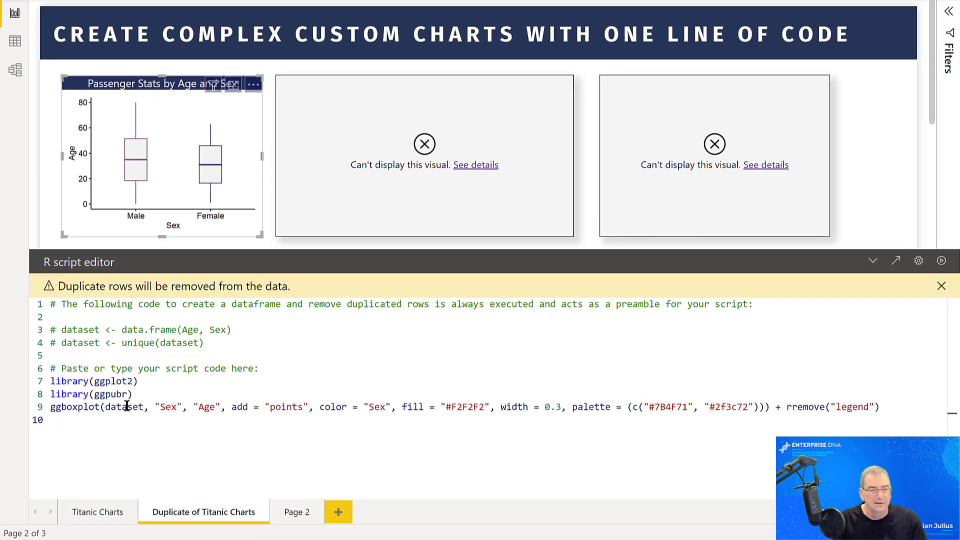
click(127, 407)
click(162, 407)
click(197, 407)
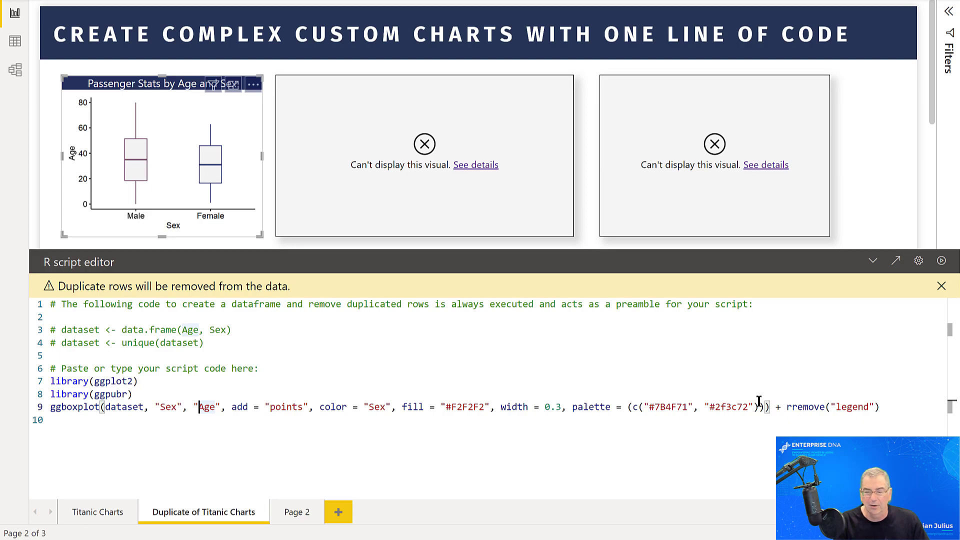
click(881, 402)
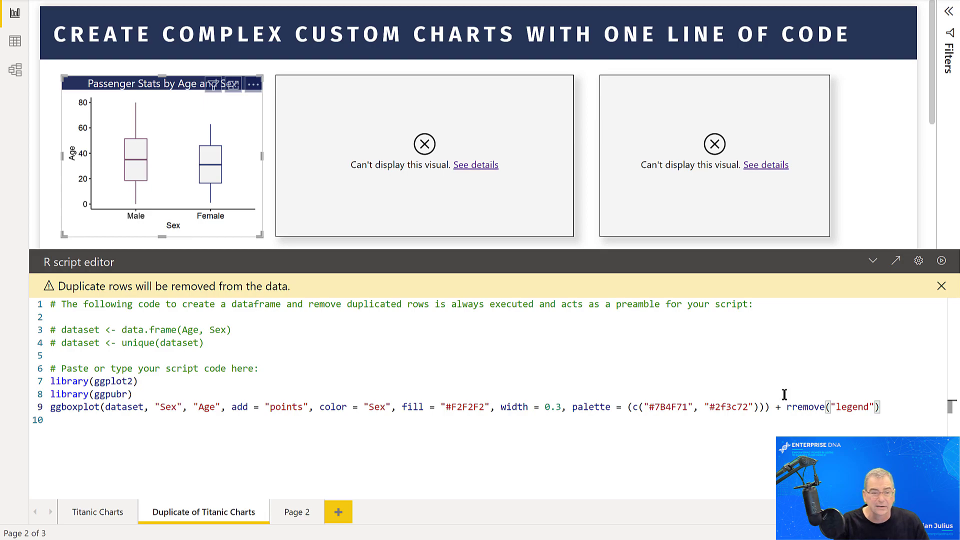
- Paste the ggboxplot line with facet.by = "Embarked" into the middle visual's script and run it
click(433, 193)
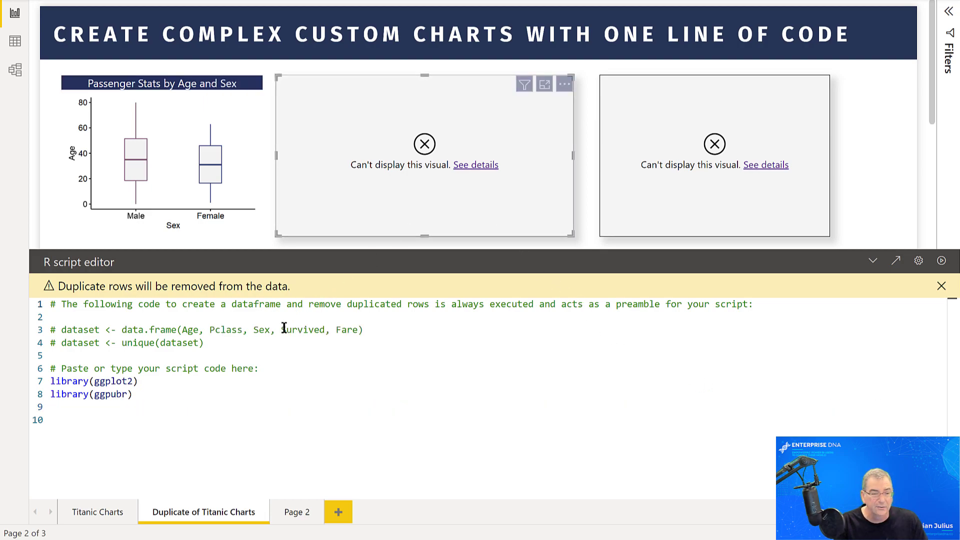
click(69, 410)
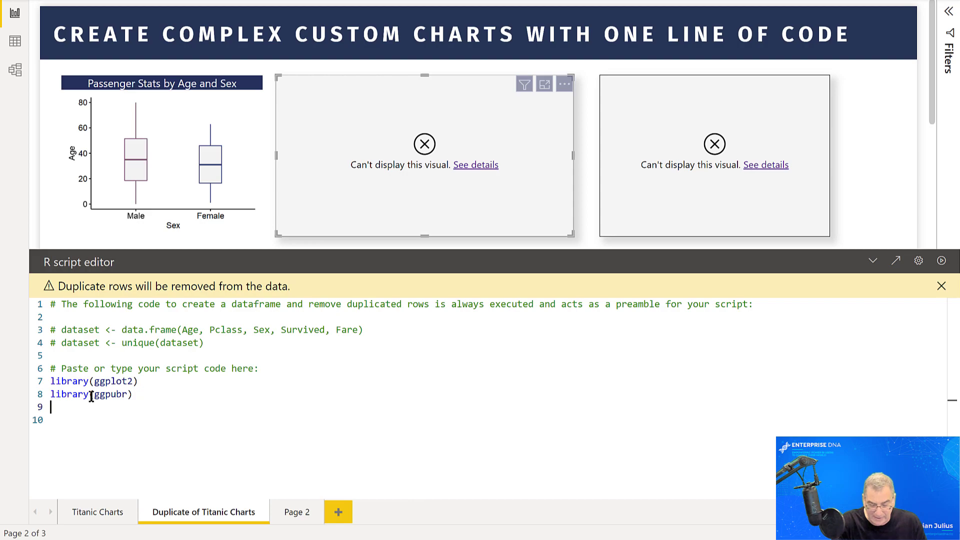
key(super+v)
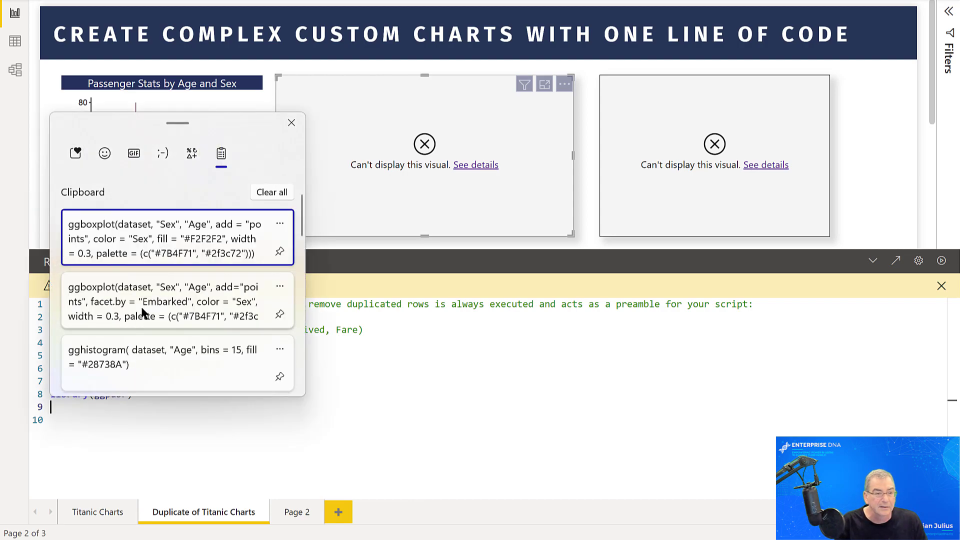
click(142, 312)
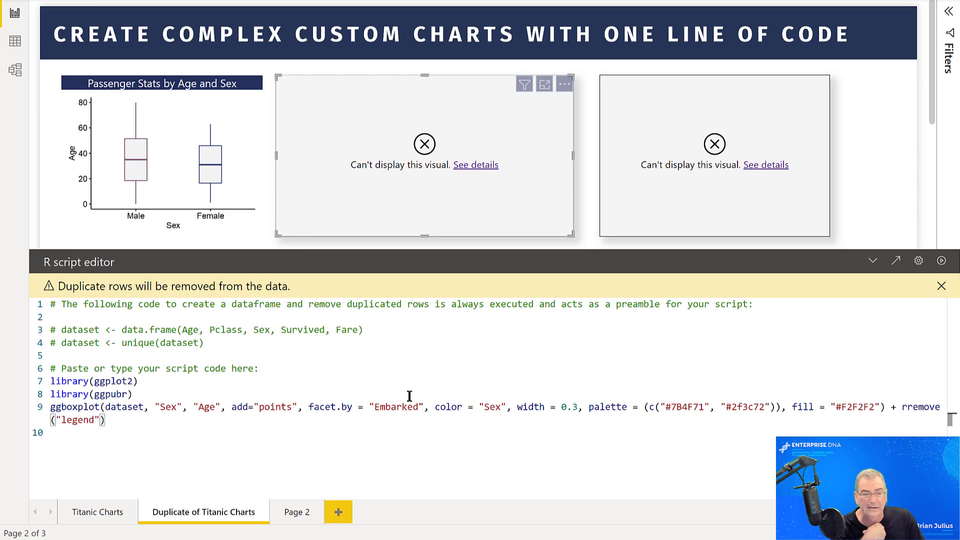
click(423, 404)
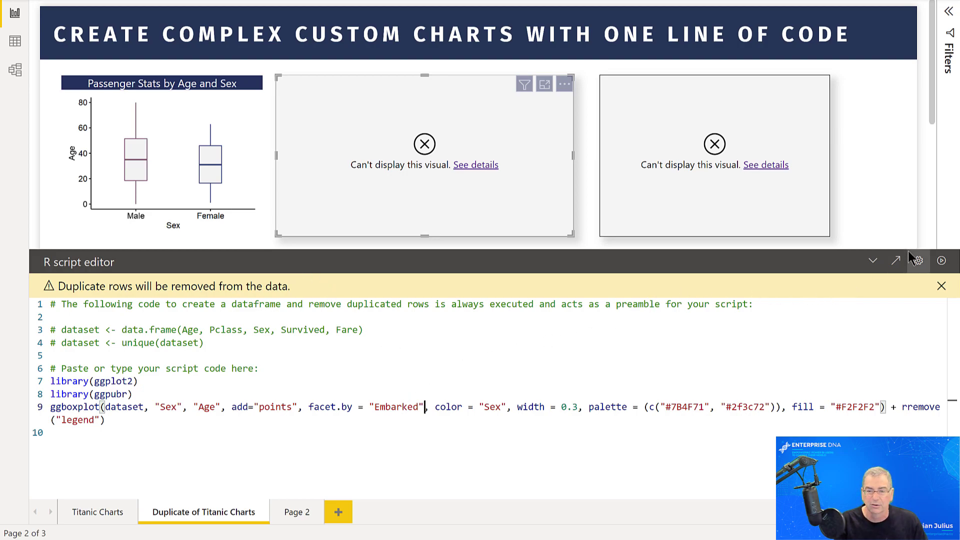
click(941, 260)
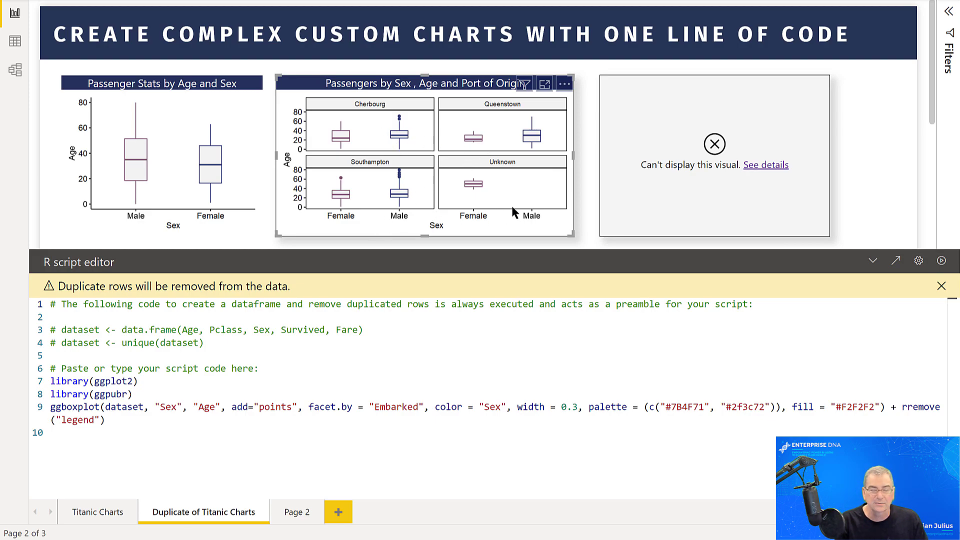
- Paste the gghistogram Age line (15 bins, #28738A fill) into the right visual's script and run it
click(689, 203)
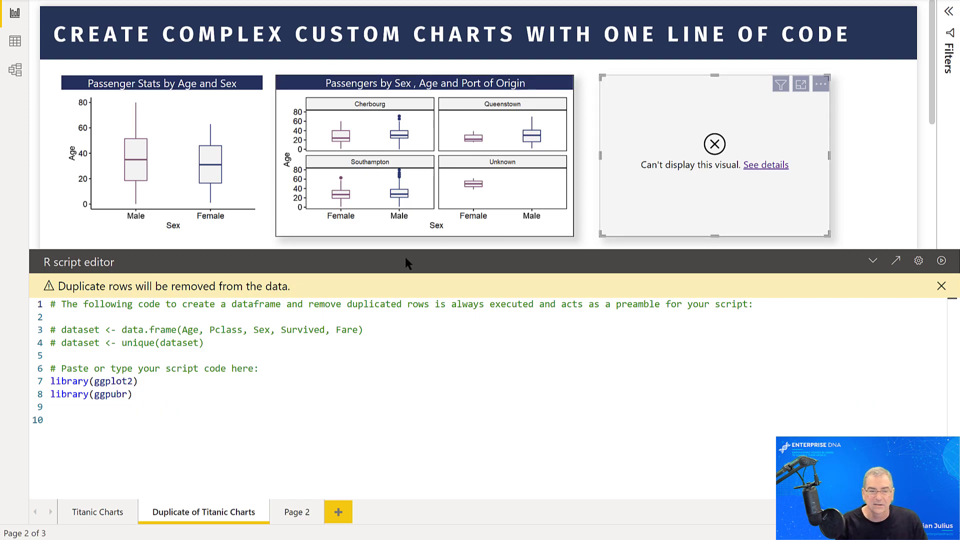
click(67, 406)
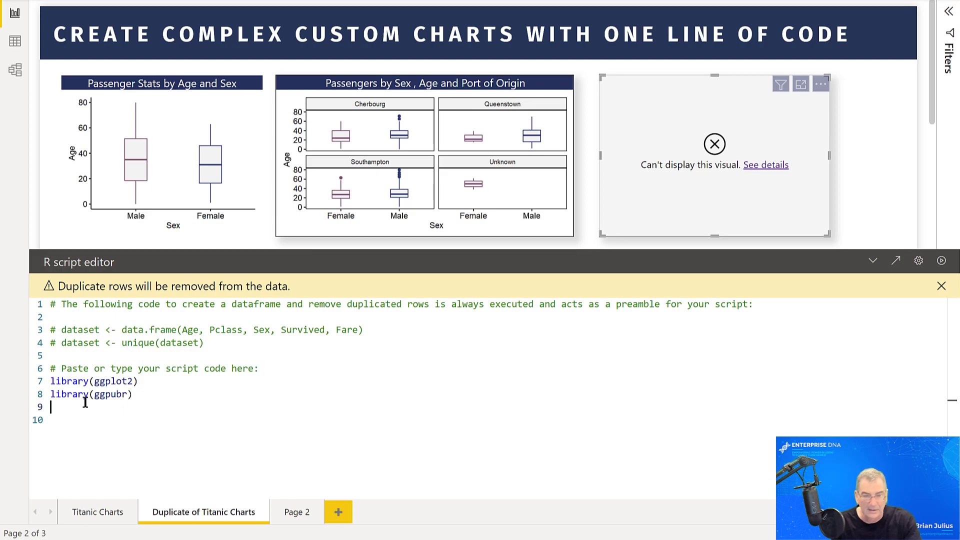
key(super+v)
click(158, 354)
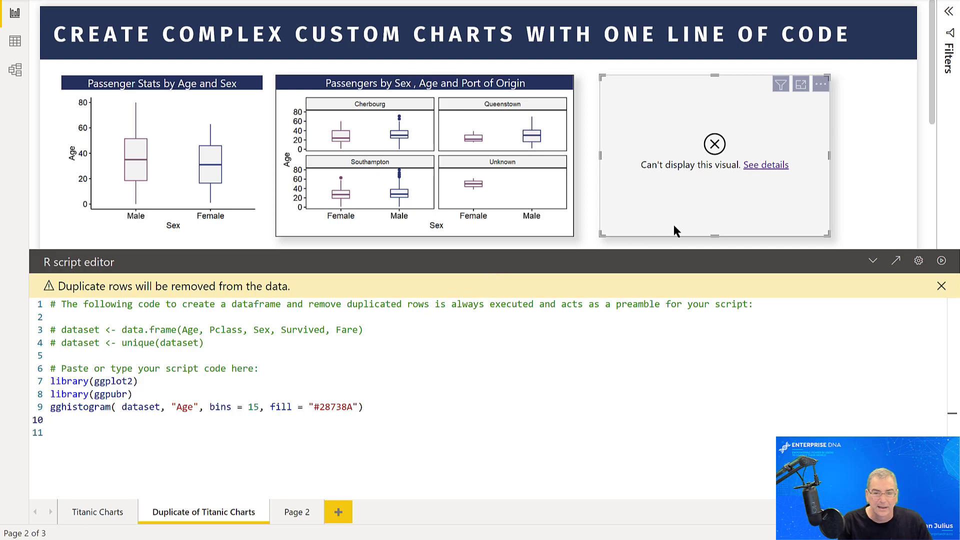
click(941, 261)
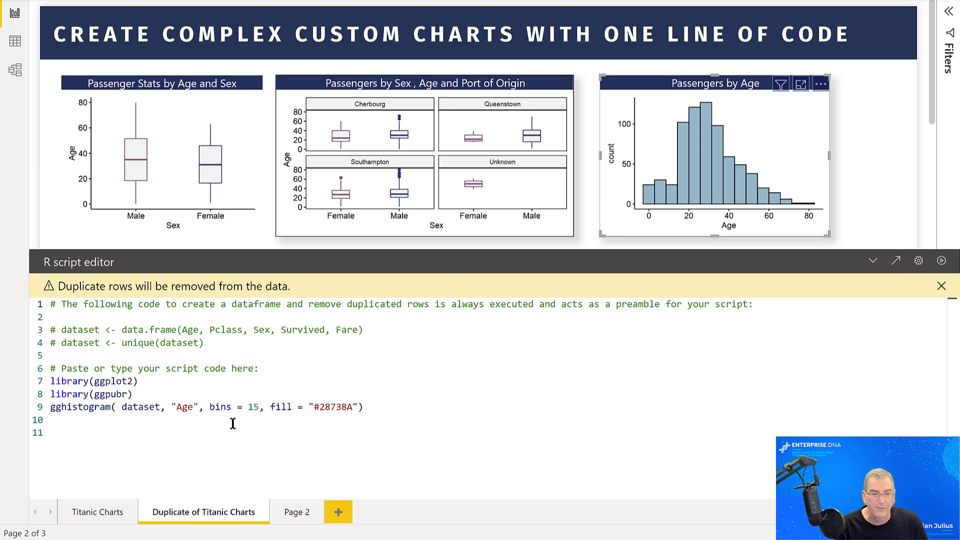
- Add add = "median" to the gghistogram call and run the script
click(354, 407)
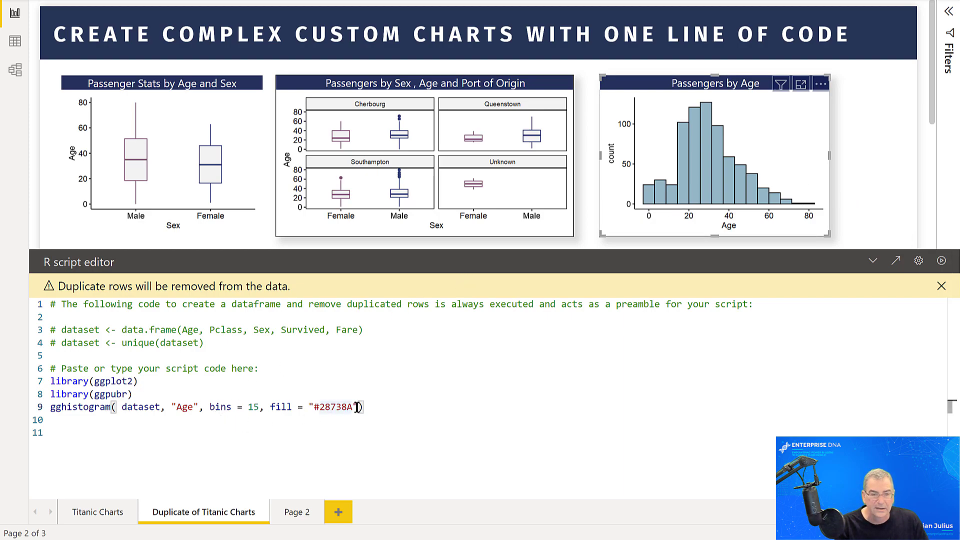
text(", add )
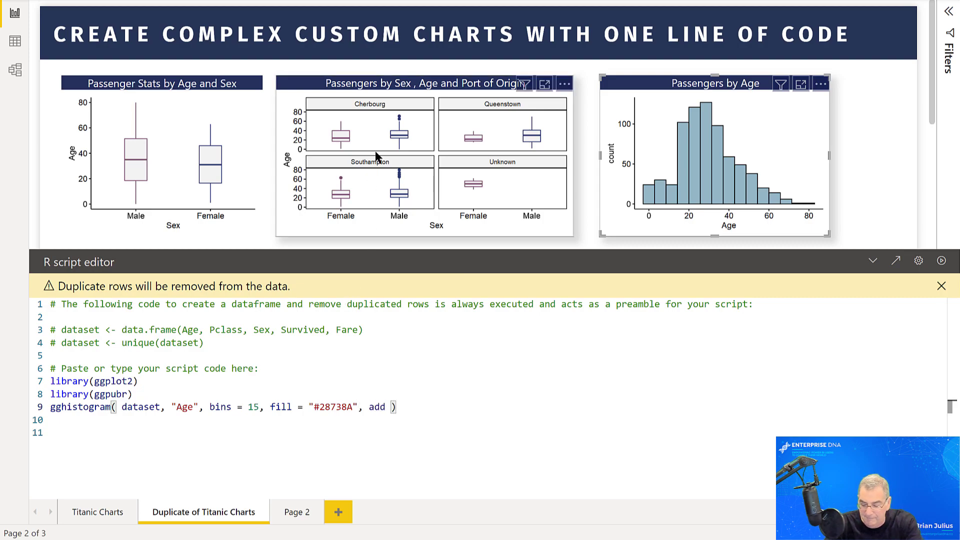
text(= )
text("m)
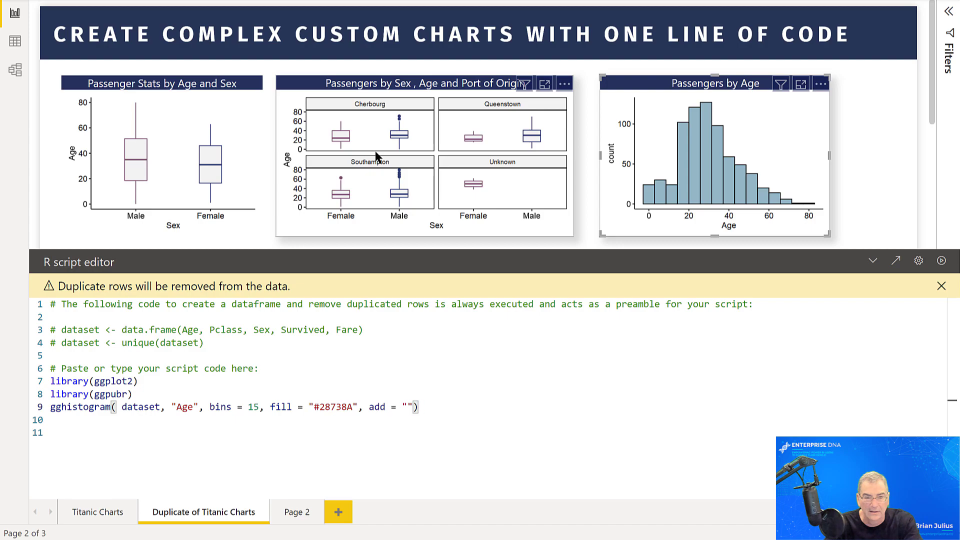
text(edian)
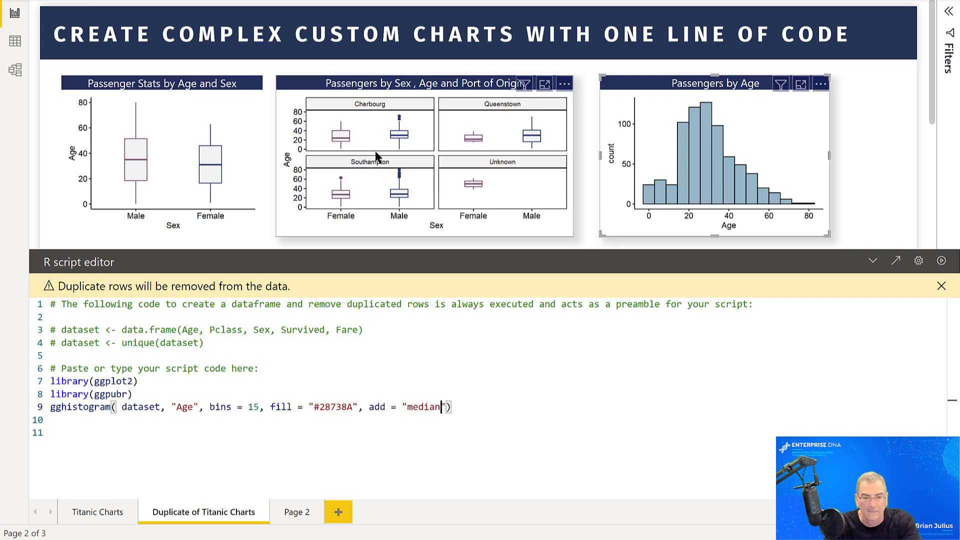
key(Return)
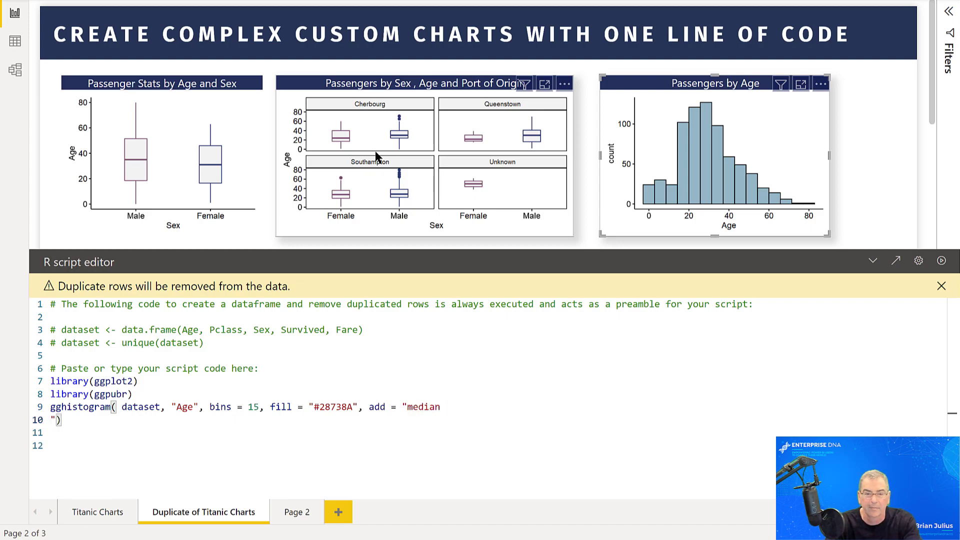
key(BackSpace)
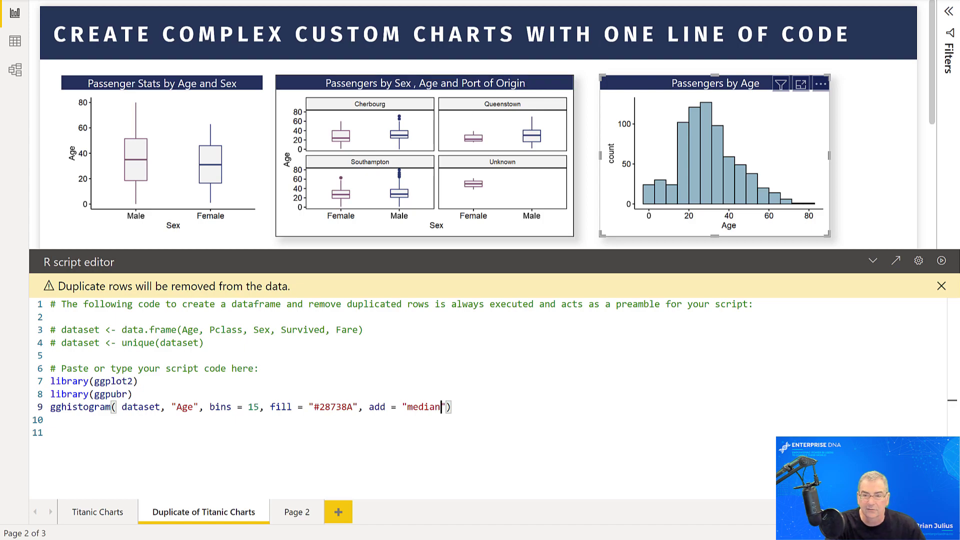
click(941, 263)
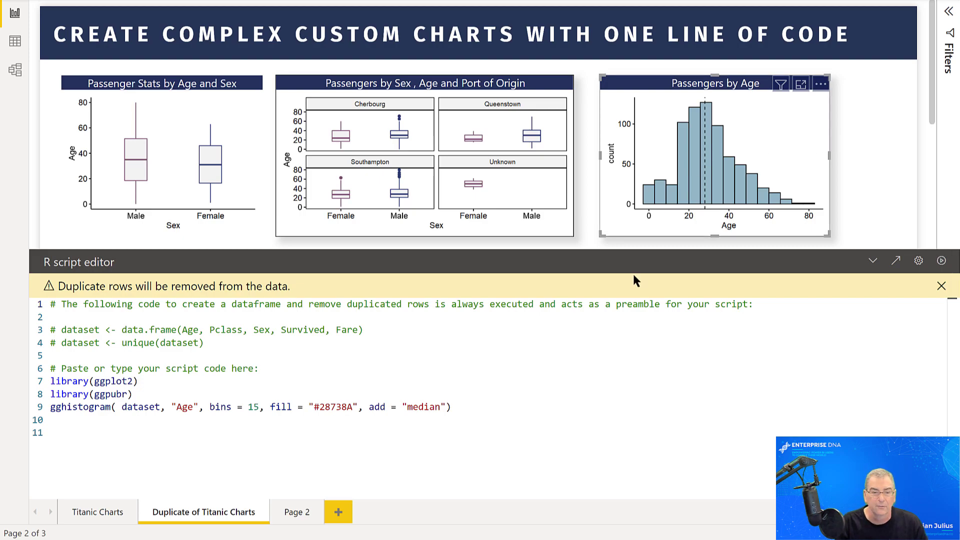
- Change the added line to add = "mean" and rerun to show a dashed mean line
click(419, 407)
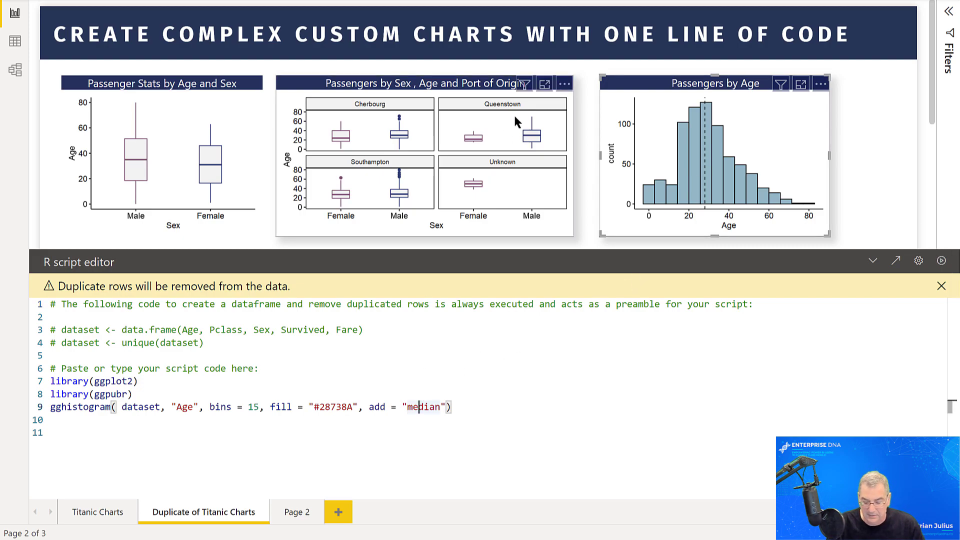
text(mean)
key(Return)
key(BackSpace)
key(BackSpace)
key(BackSpace)
key(BackSpace)
key(BackSpace)
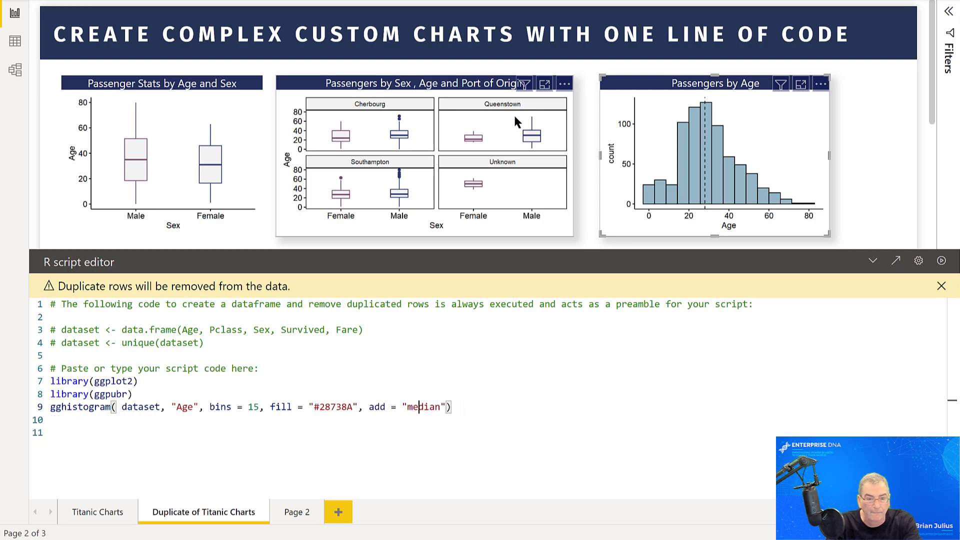
text(an)
key(Delete)
key(Delete)
key(Delete)
key(Delete)
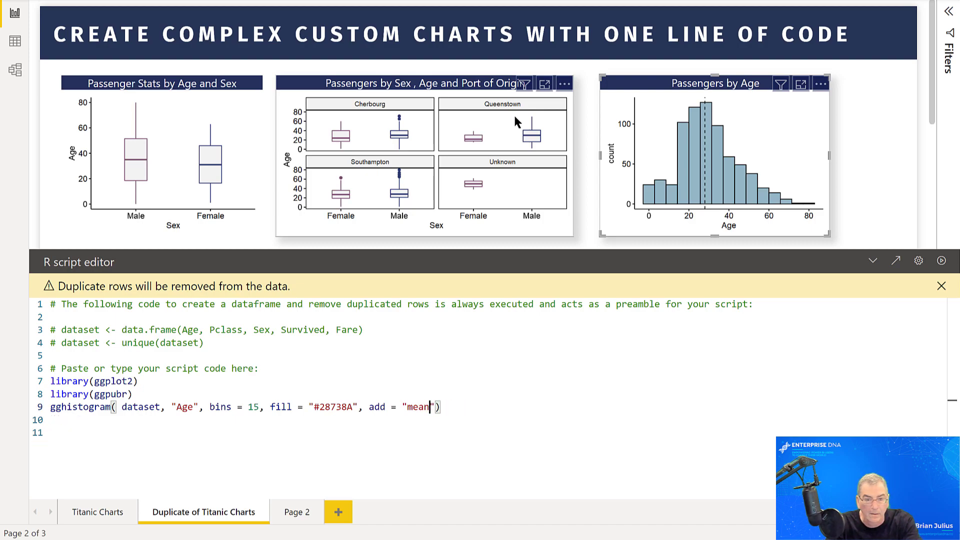
scroll(513, 113, down, 2)
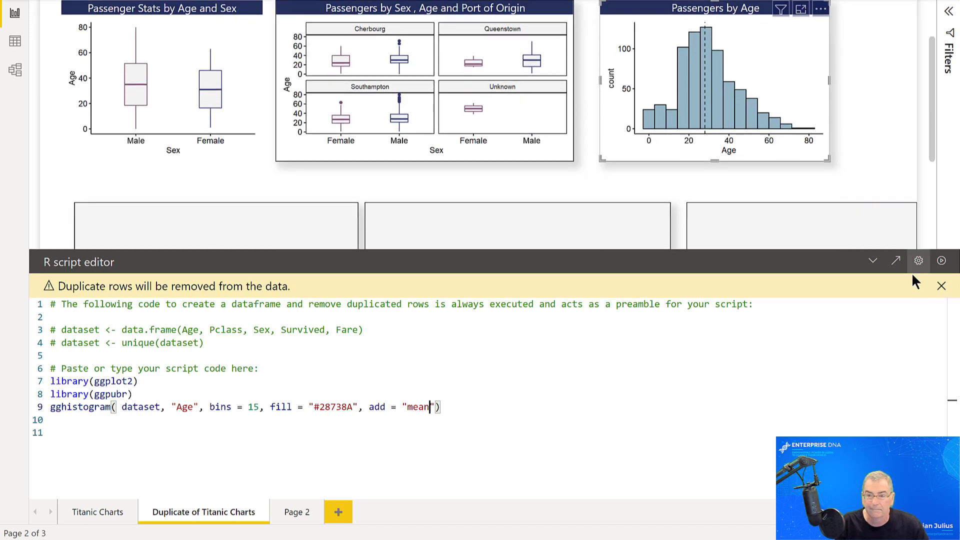
click(941, 262)
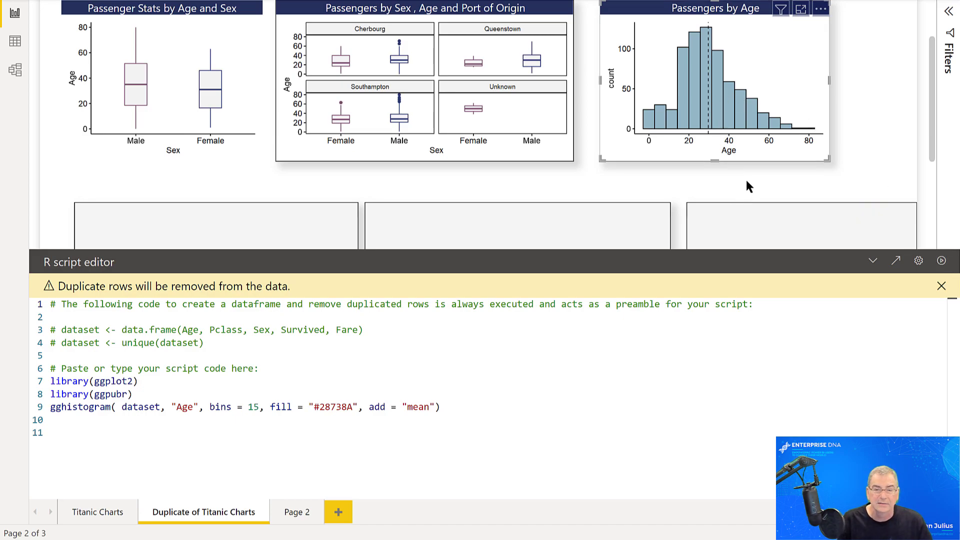
- Select the first empty R visual in the lower row
scroll(747, 183, down, 3)
scroll(752, 179, down, 1)
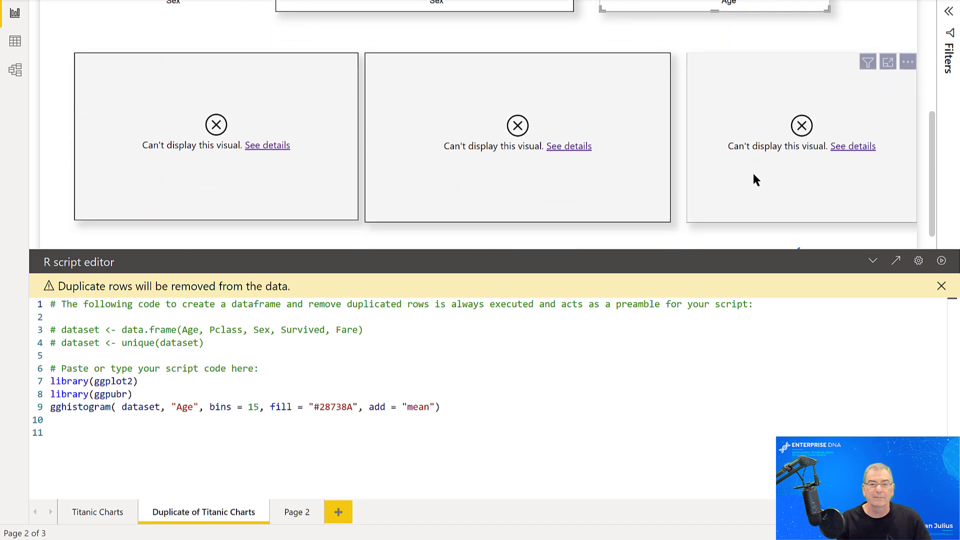
scroll(754, 172, up, 6)
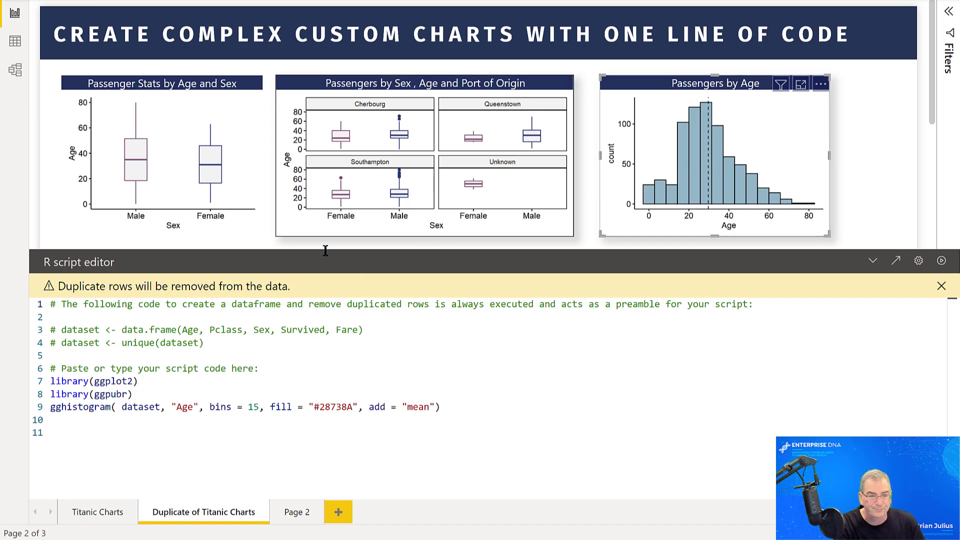
scroll(352, 220, down, 4)
click(352, 223)
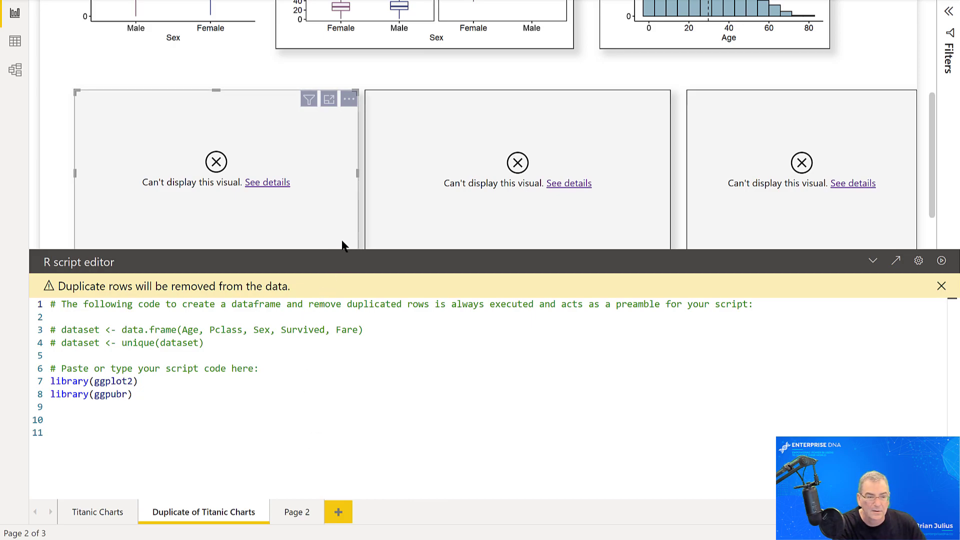
- Render the 'Passengers by Age, Sex and Fate' histogram faceted by Sex and Survived, then select the middle visual
click(75, 403)
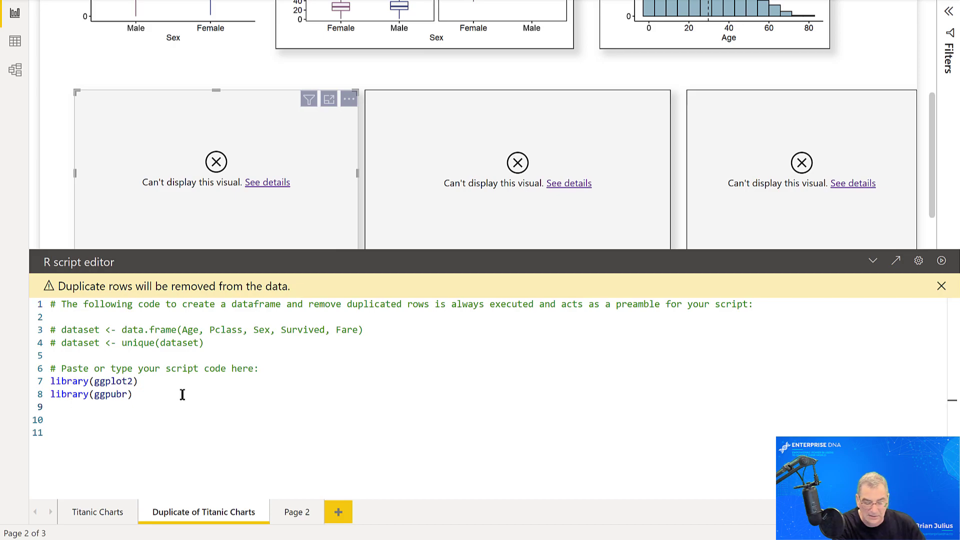
key(super+v)
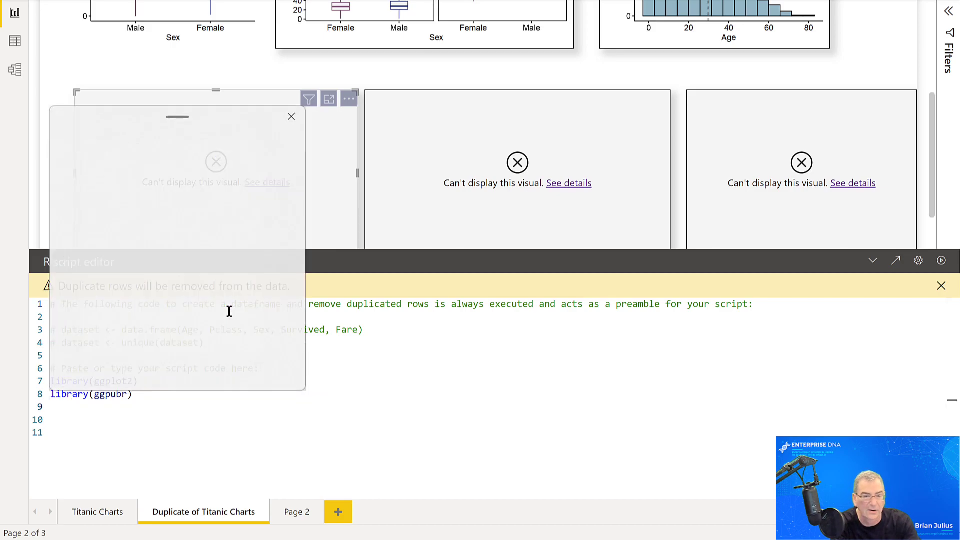
scroll(80, 300, down, 3)
click(99, 324)
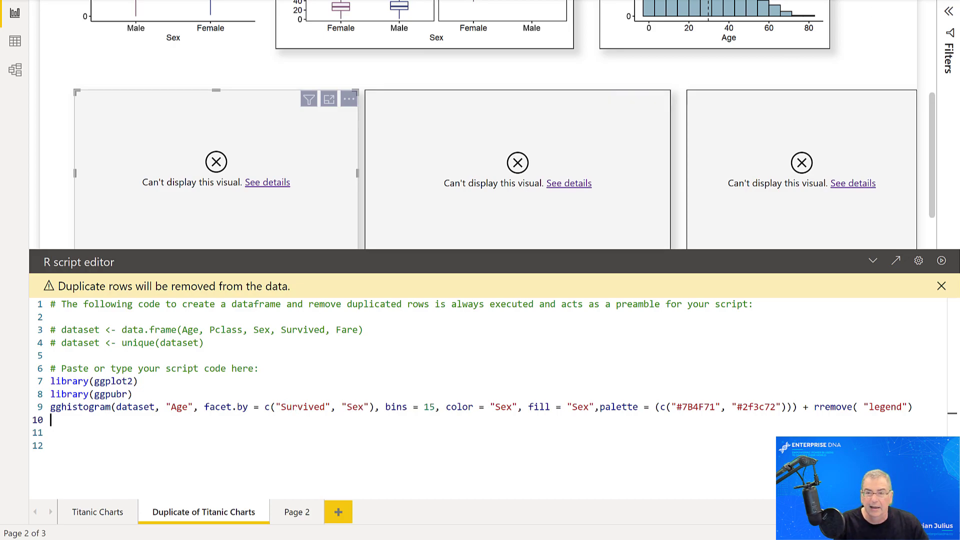
click(940, 261)
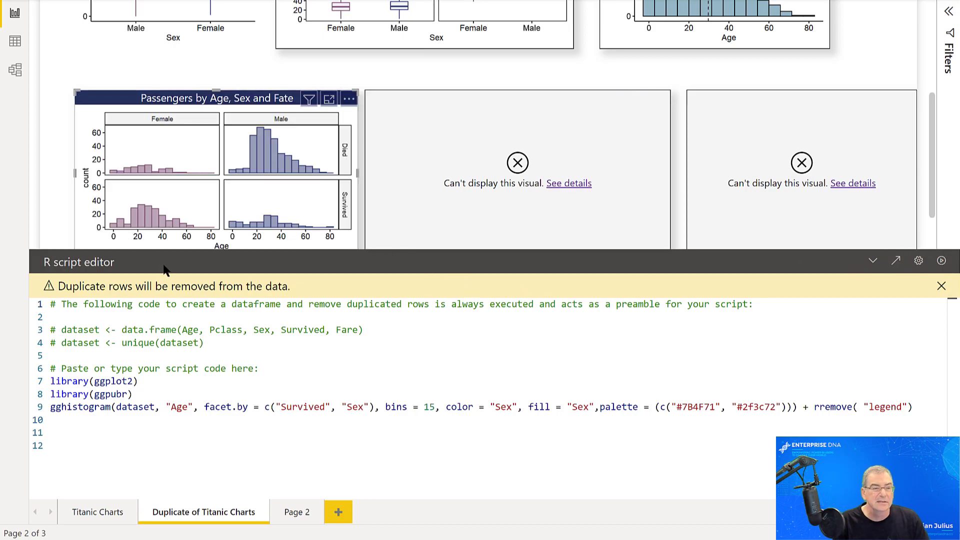
click(875, 260)
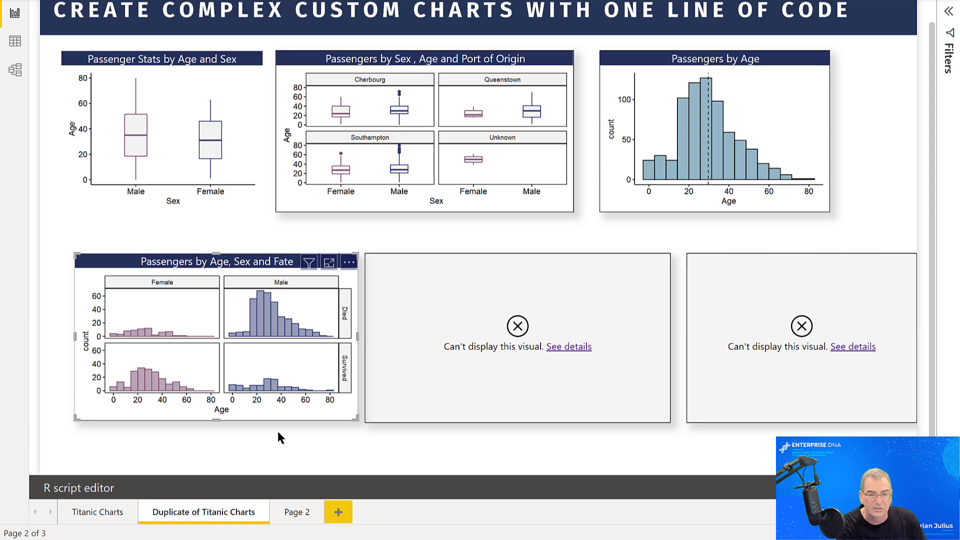
click(541, 381)
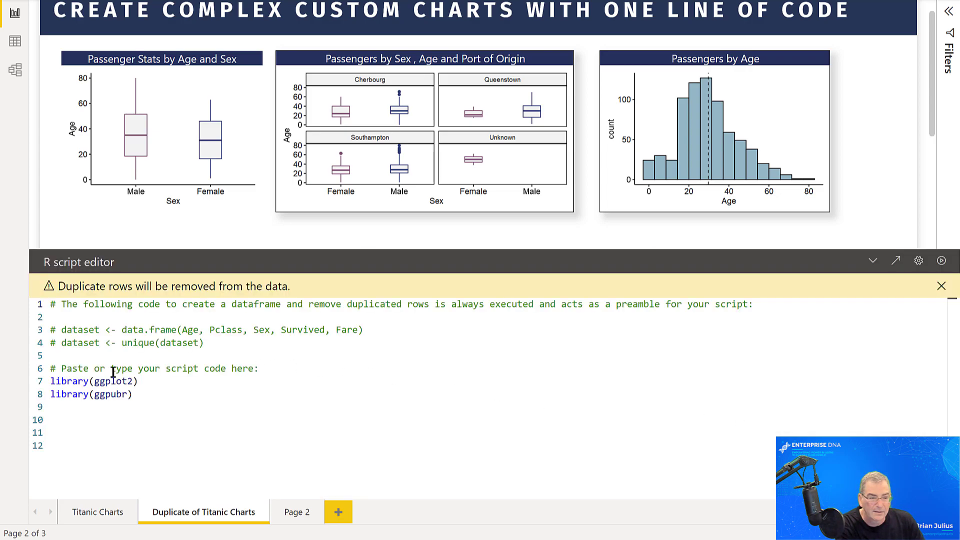
- Paste the Age histogram faceted by Survived and Pclass with median lines, then select the last visual
click(68, 418)
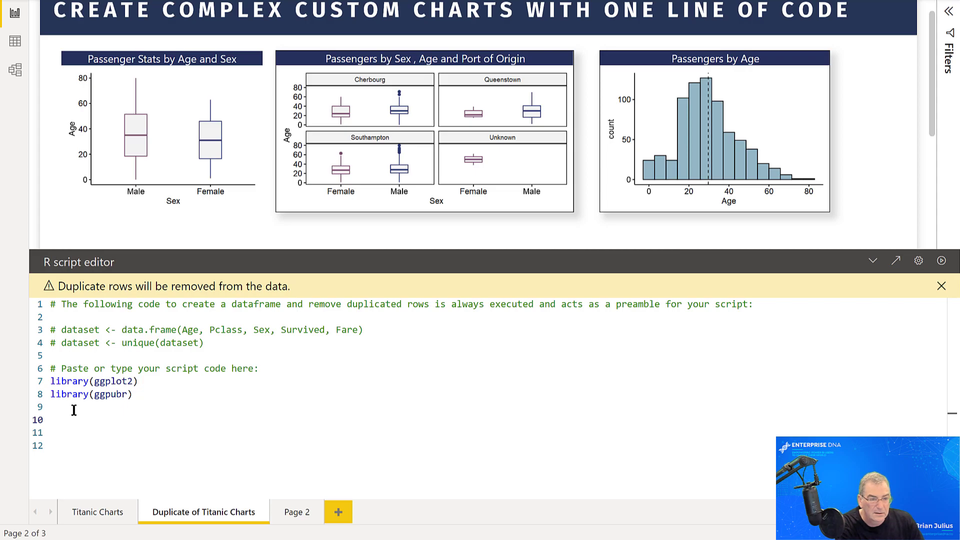
click(74, 407)
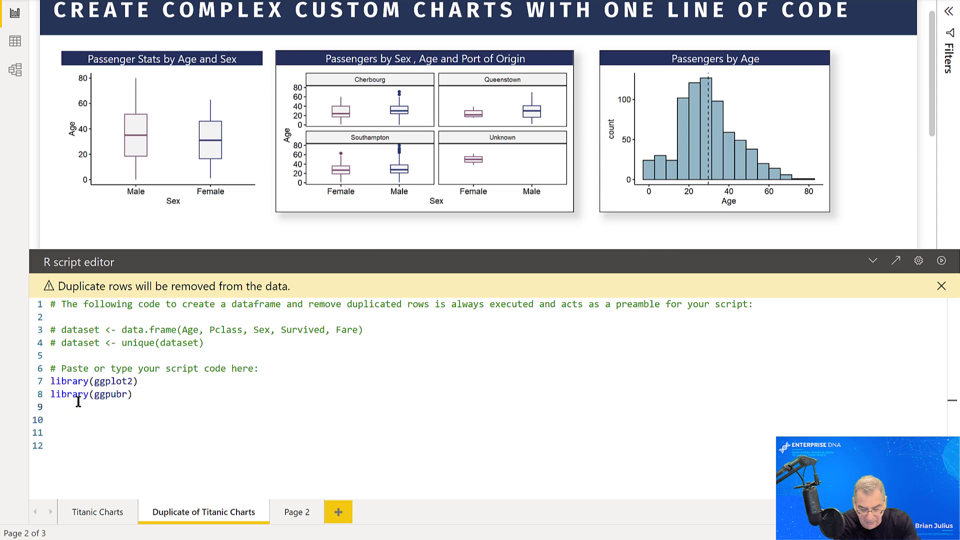
key(super+v)
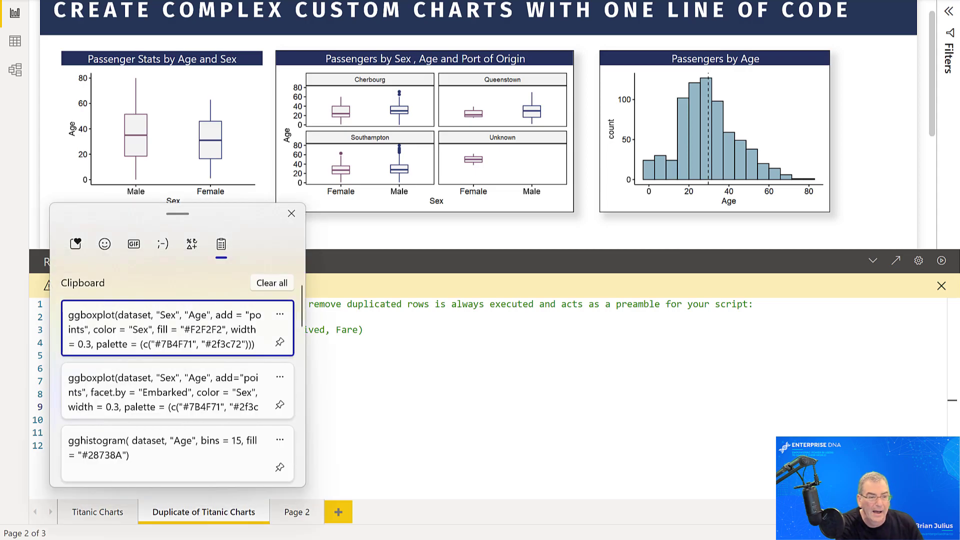
scroll(152, 449, down, 5)
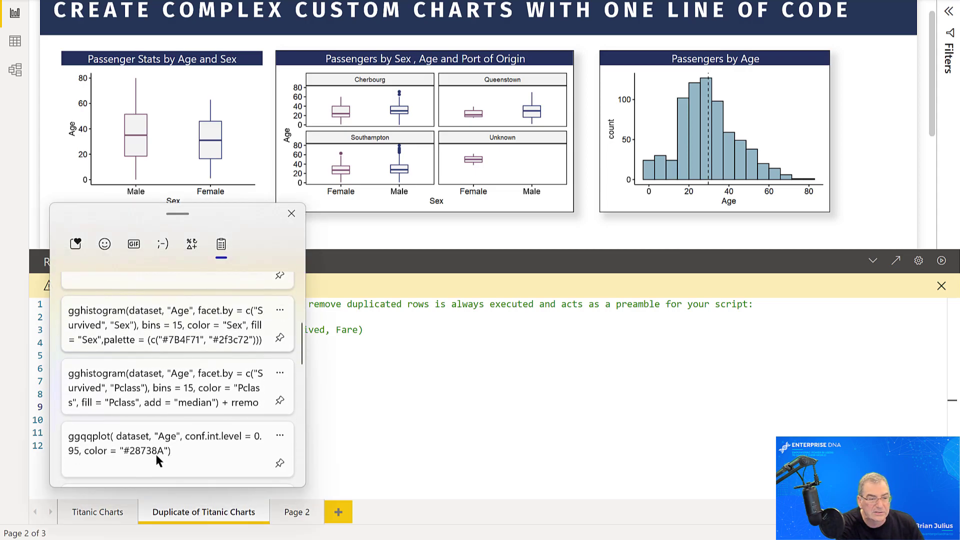
click(167, 398)
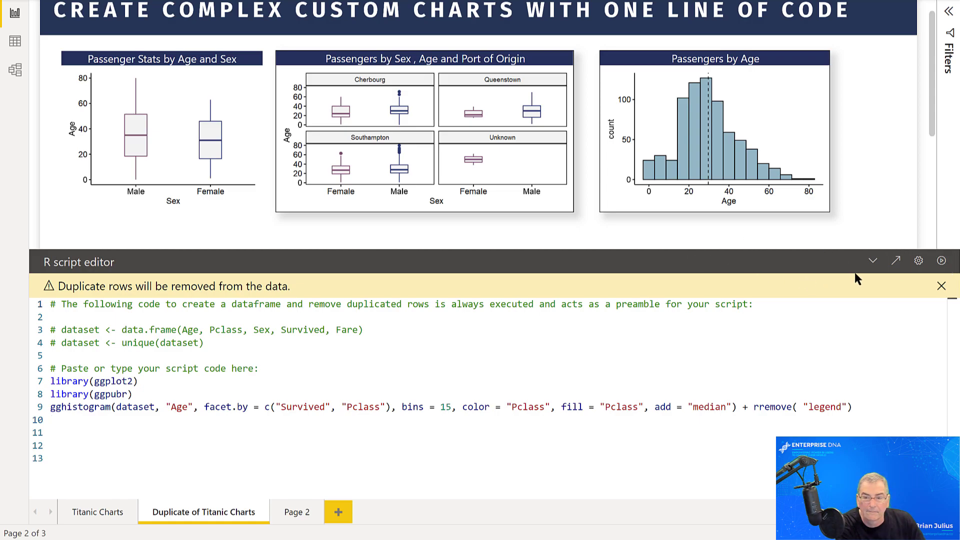
click(873, 261)
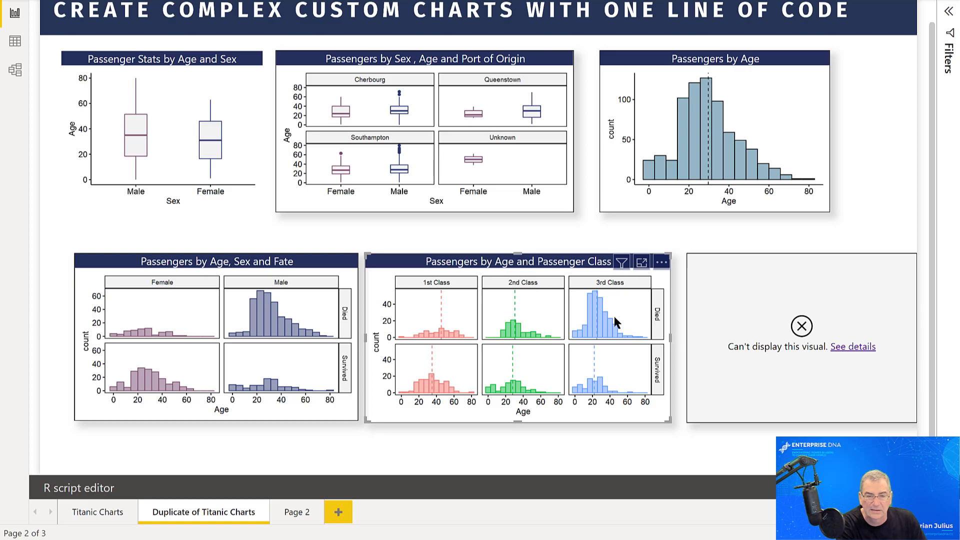
click(751, 374)
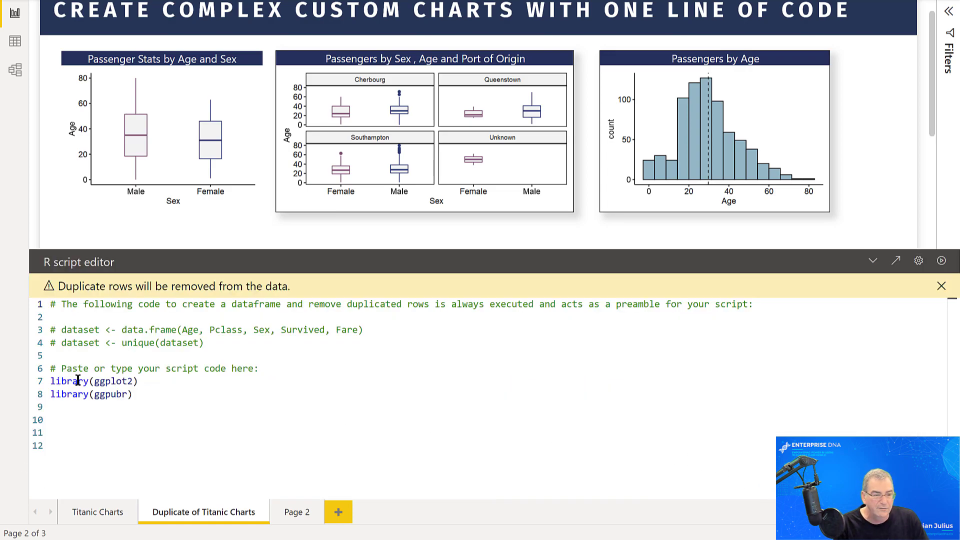
- Paste the ggqqplot Age snippet into the last visual's script and run it
click(83, 411)
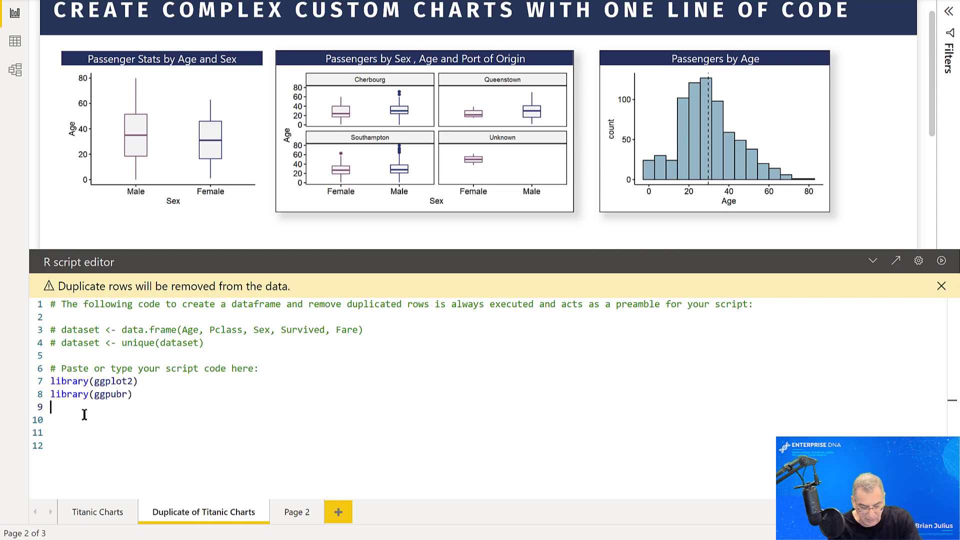
key(super)
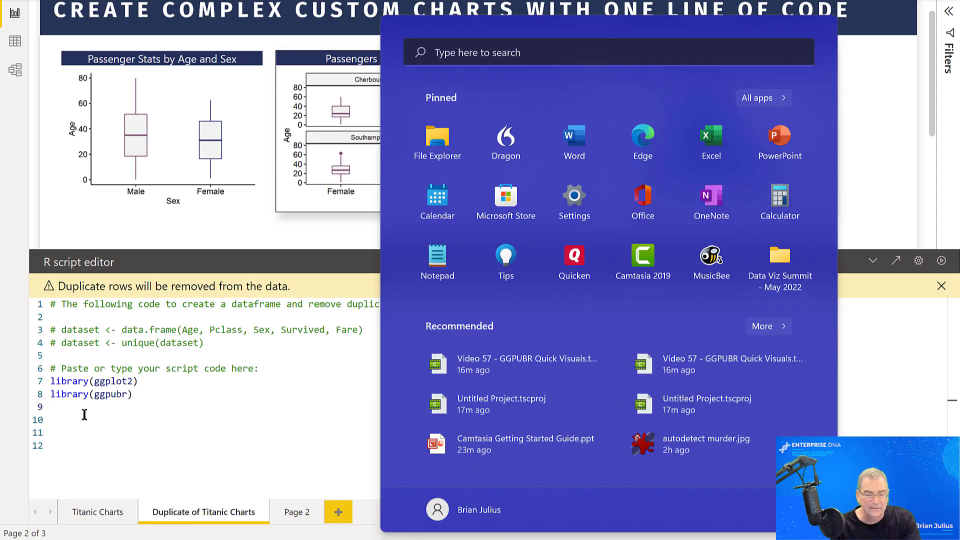
key(super)
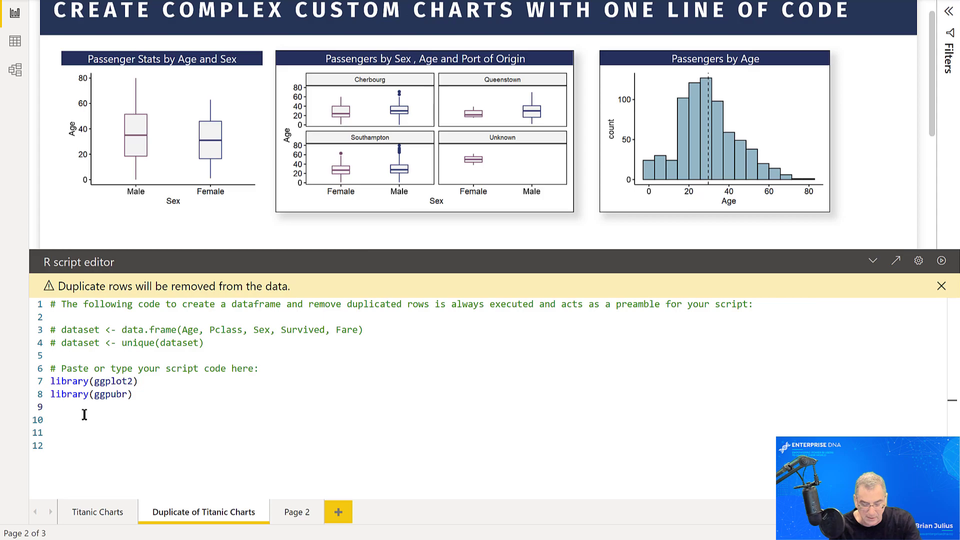
key(super+v)
scroll(144, 415, down, 5)
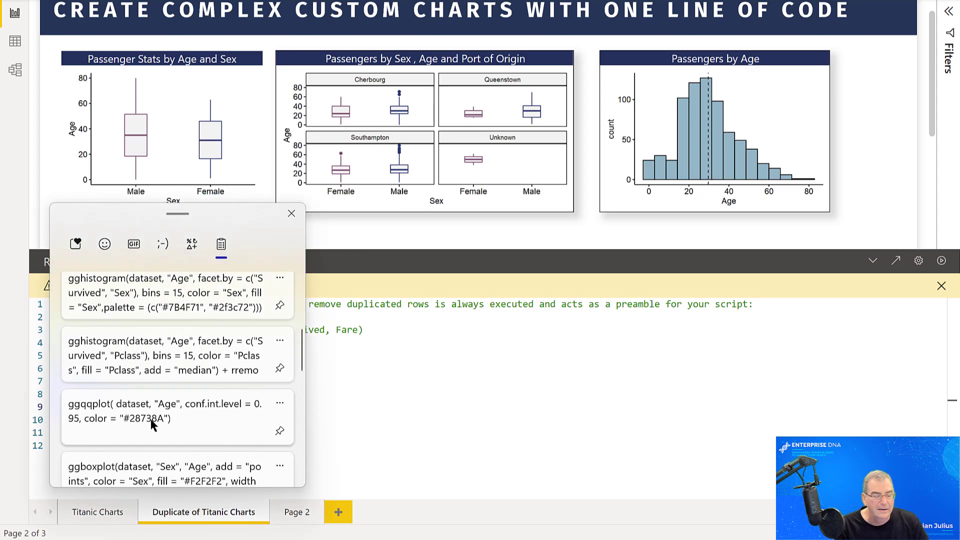
click(147, 419)
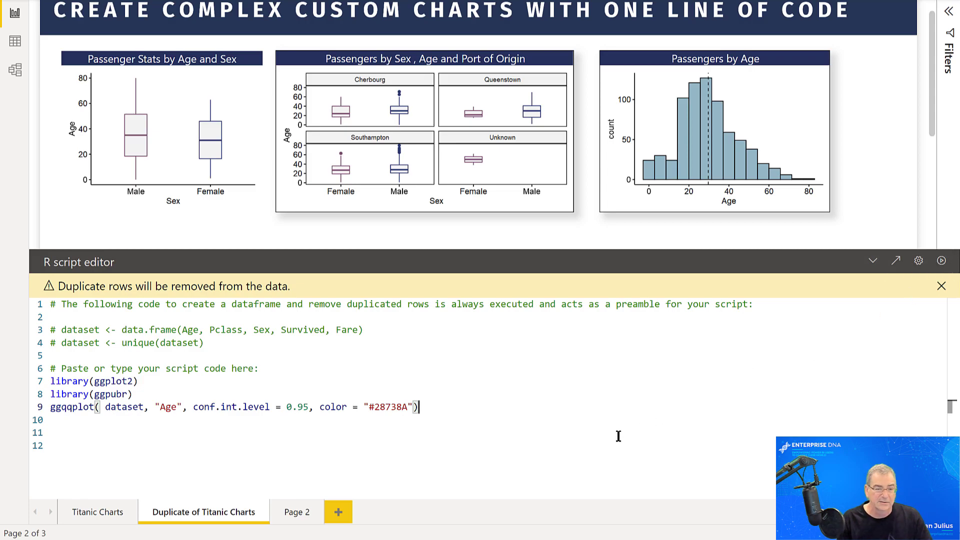
click(941, 260)
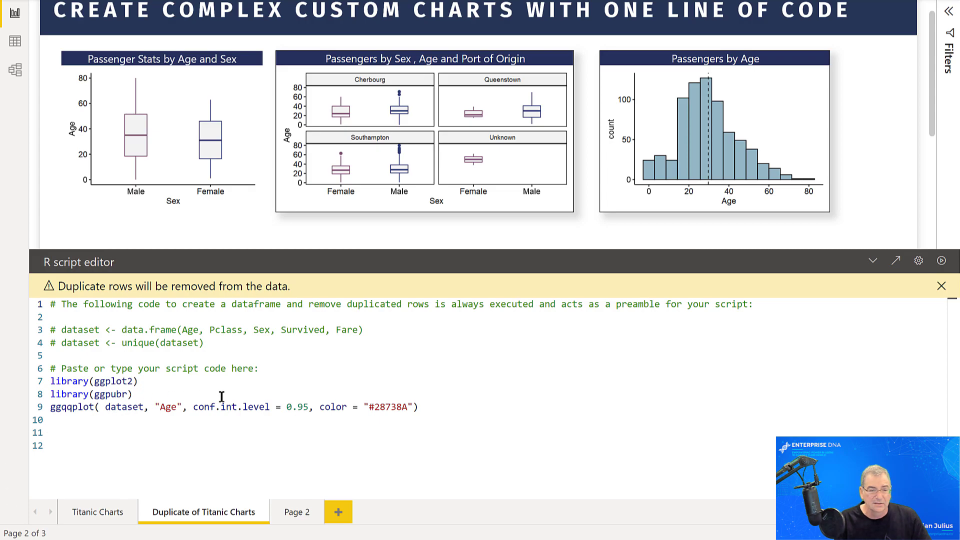
- Collapse the editor to view the finished six-chart page, then switch to Chrome
click(870, 261)
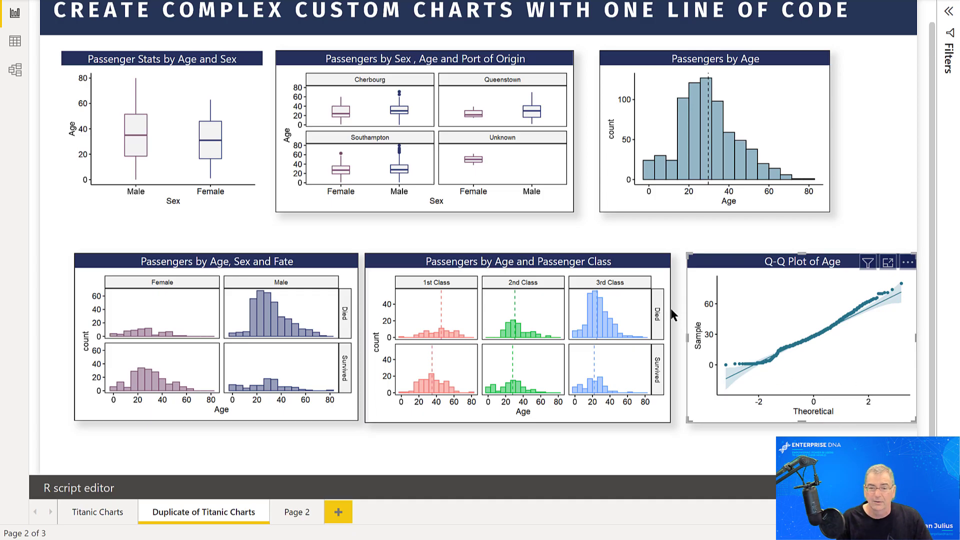
click(848, 185)
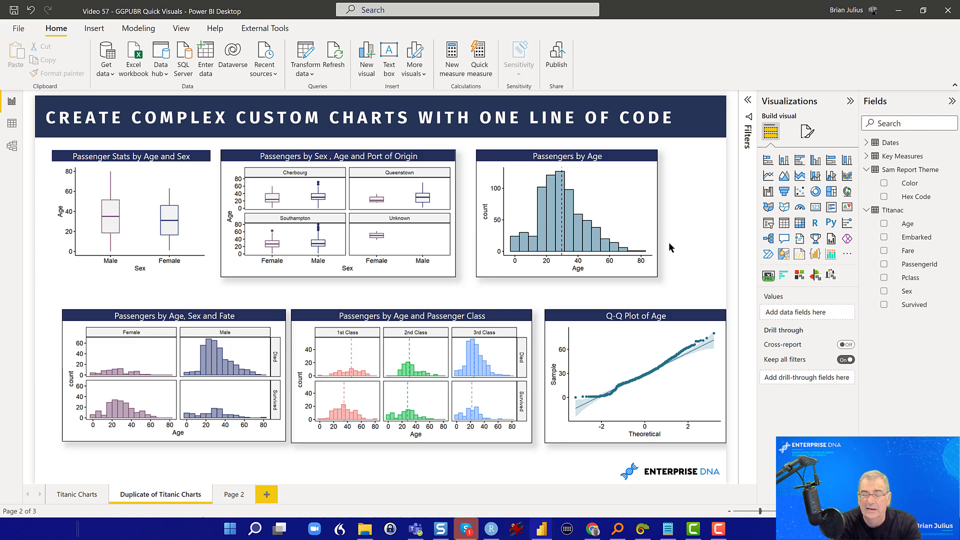
key(alt+Tab)
- Browse the ggpubr home page and charts article, then return to the GGPUBR Quick Visuals report
click(71, 10)
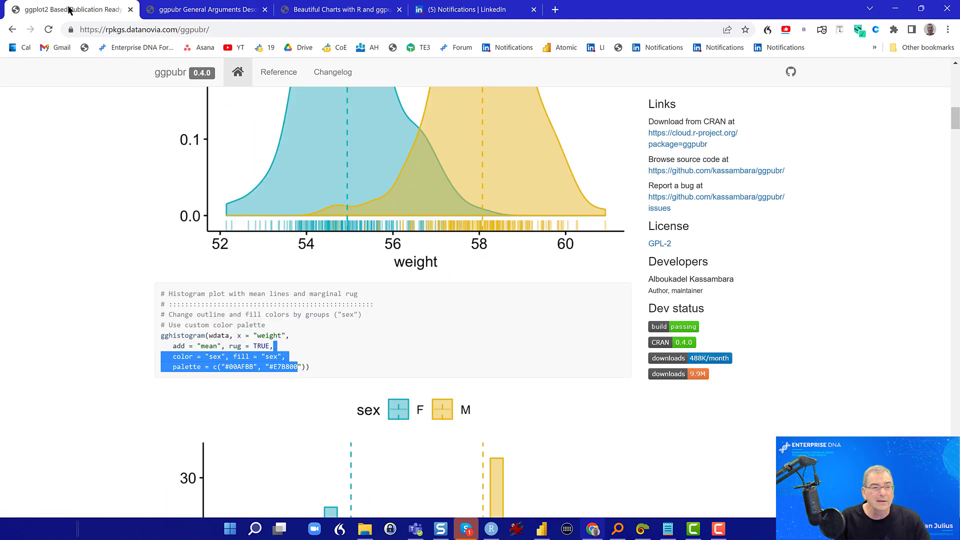
click(345, 12)
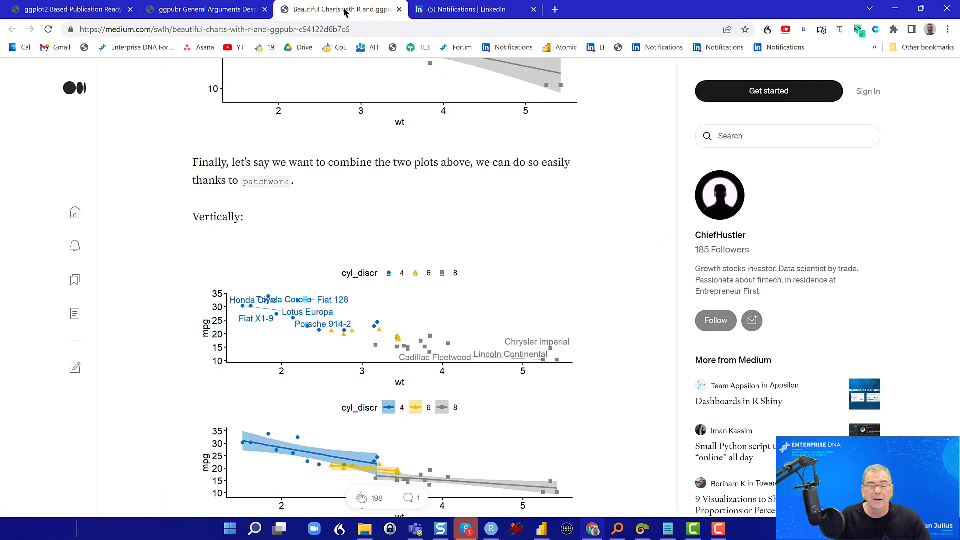
click(453, 18)
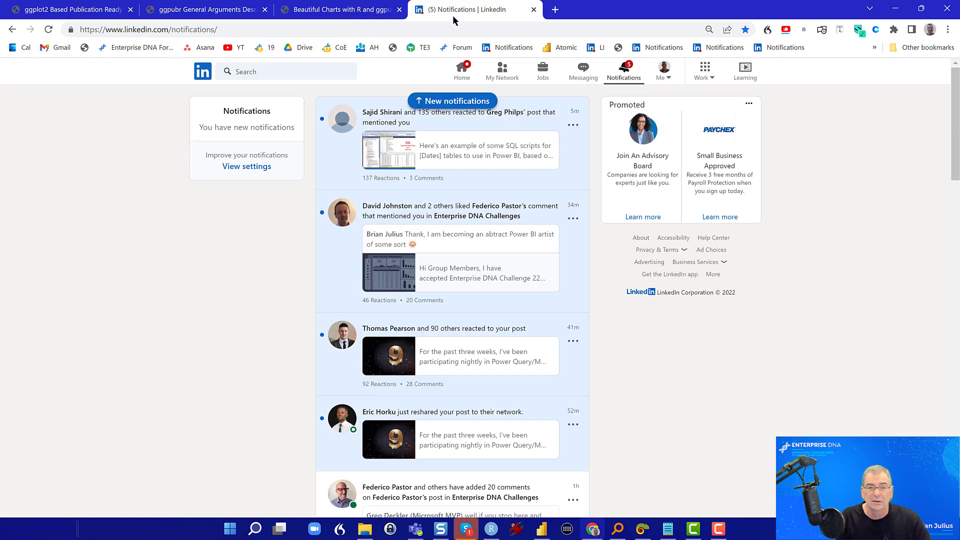
click(345, 11)
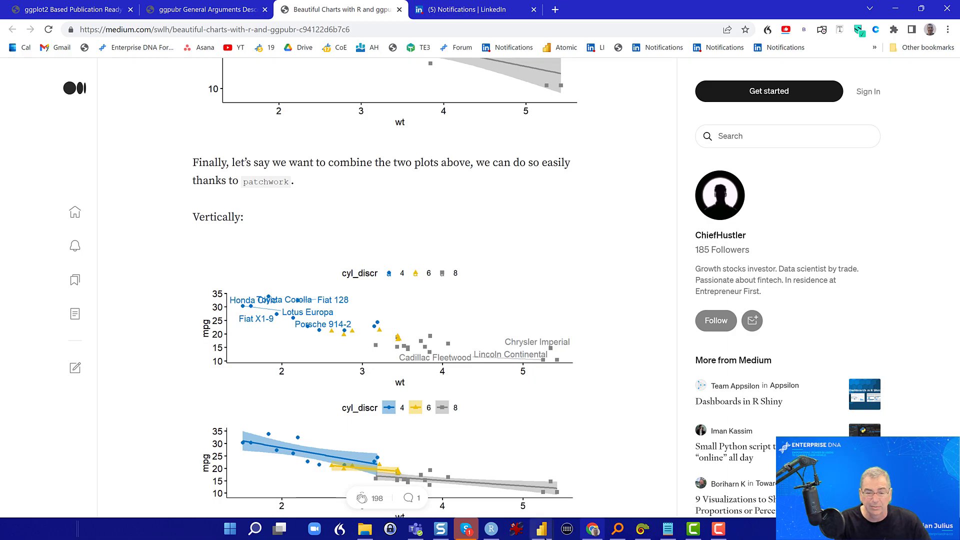
click(544, 532)
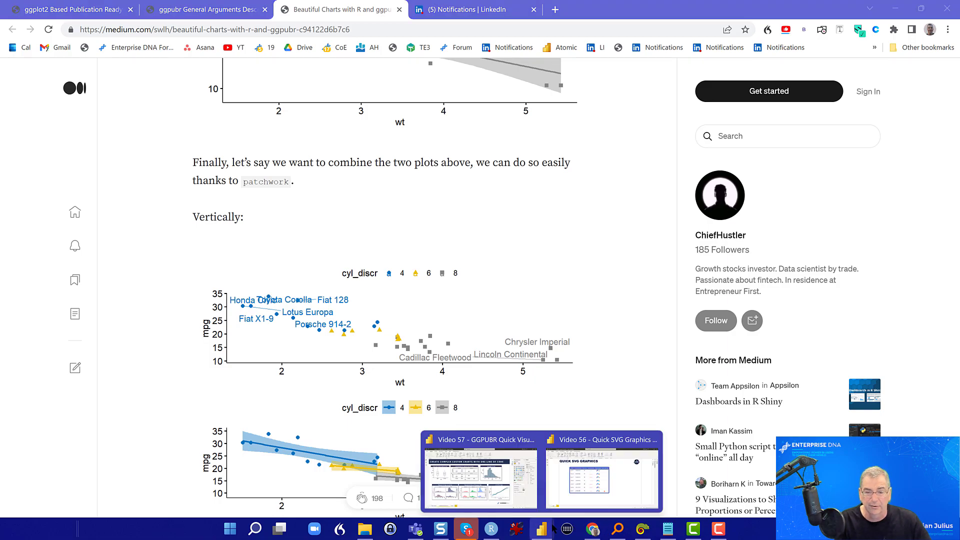
click(529, 494)
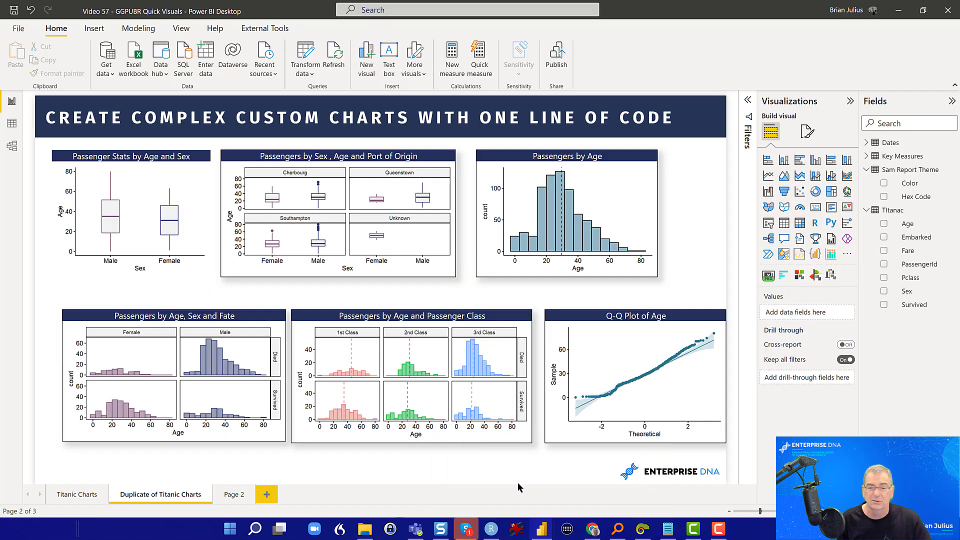